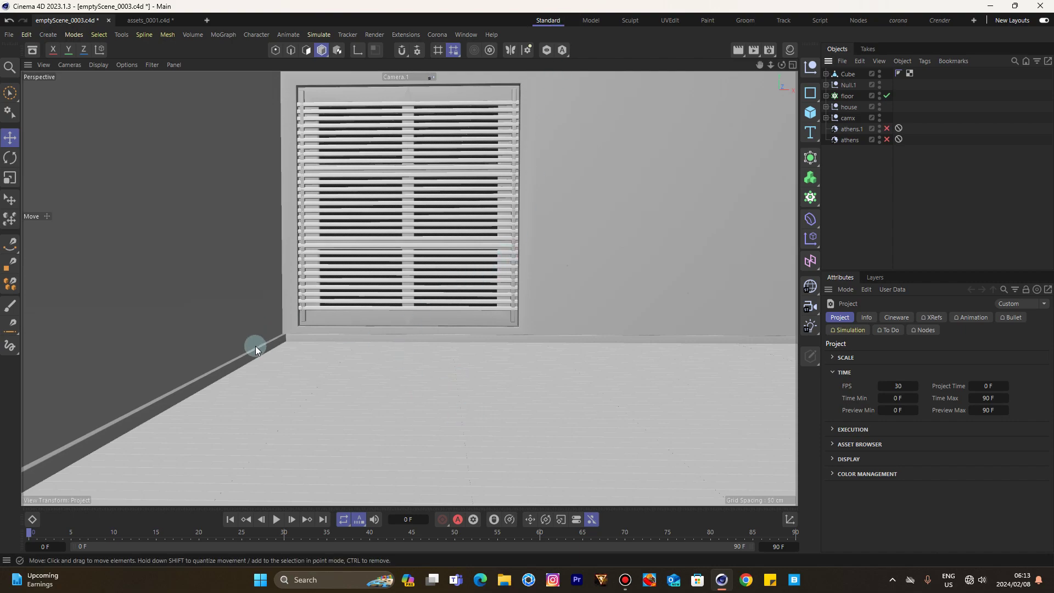
- Check the Global Illumination and Color Mapping render settings, then tuck the Render Settings window away unchanged
left_click(768, 49)
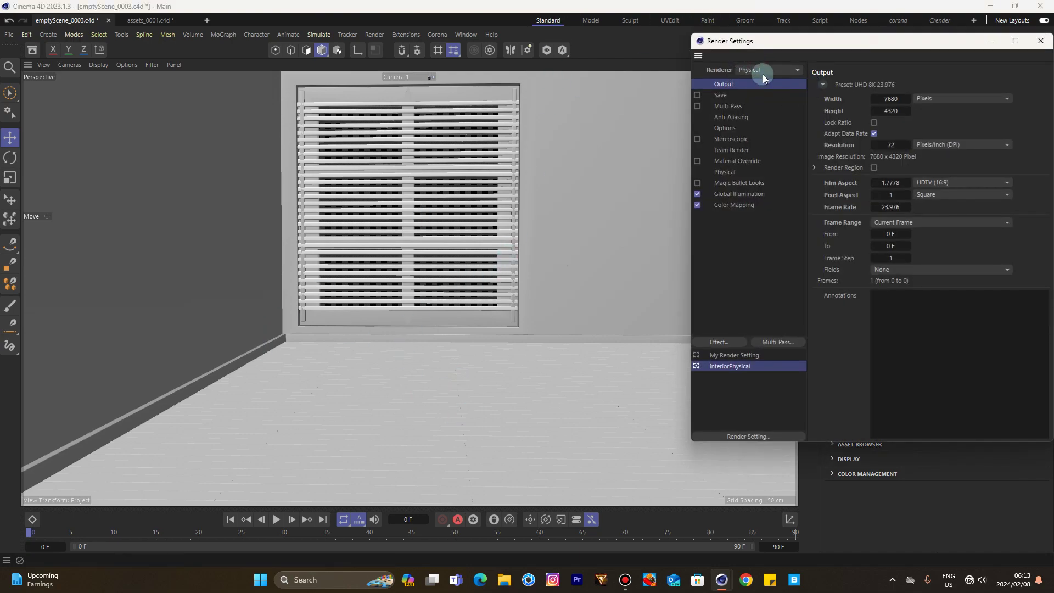
left_click(729, 194)
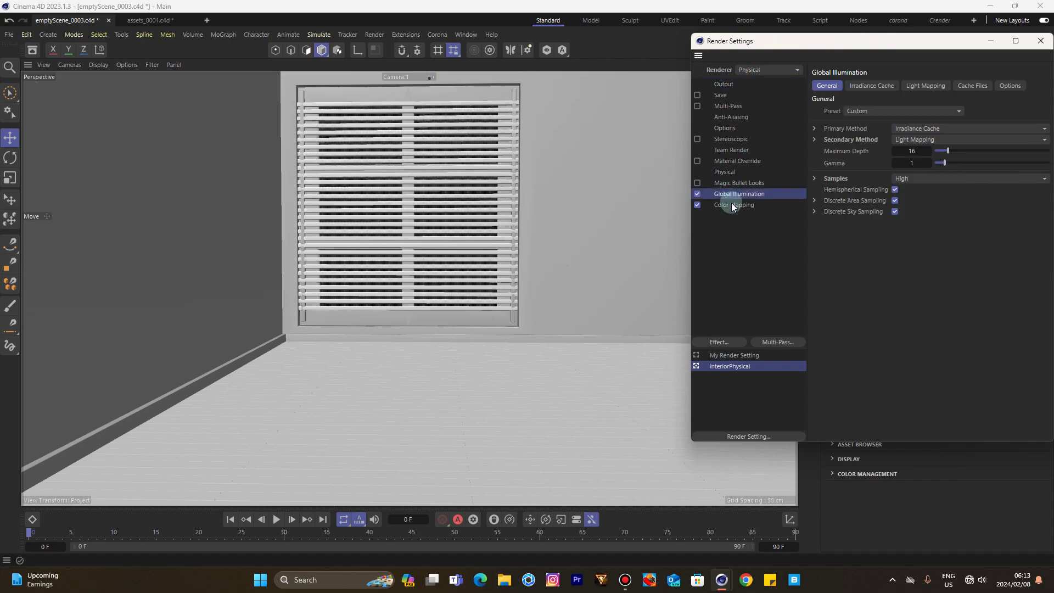
left_click(733, 205)
left_click_drag(854, 47, 731, 48)
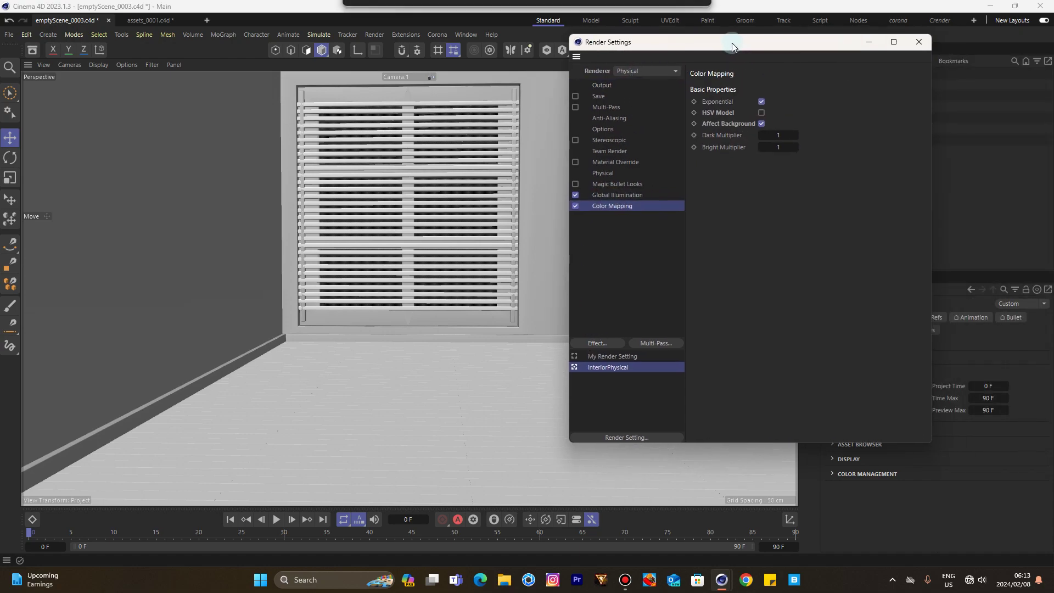
left_click(867, 44)
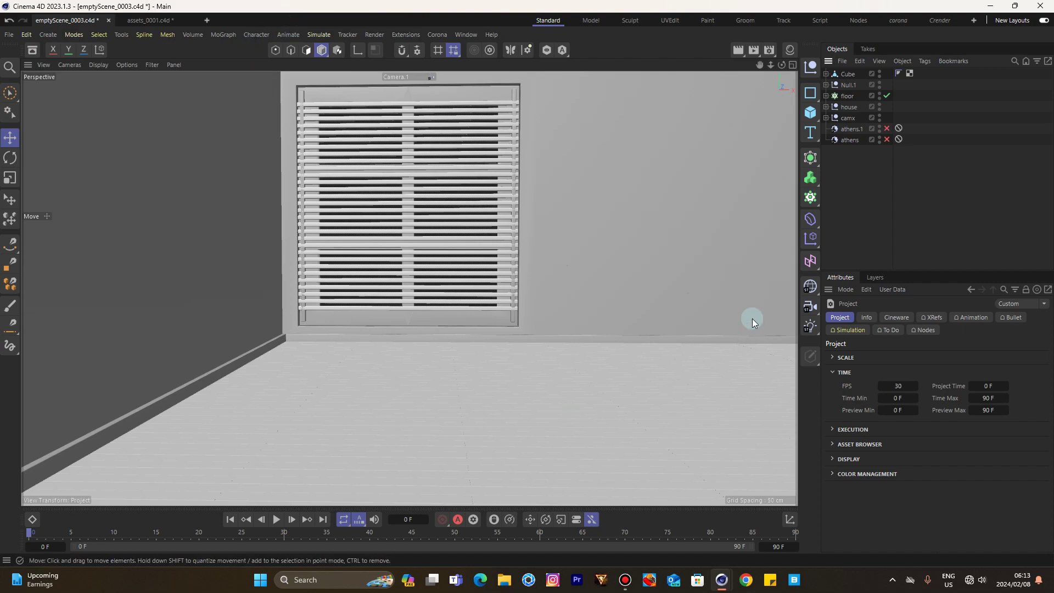
- In assets_0001, find the Cupboard among the furniture and copy it
left_click(149, 22)
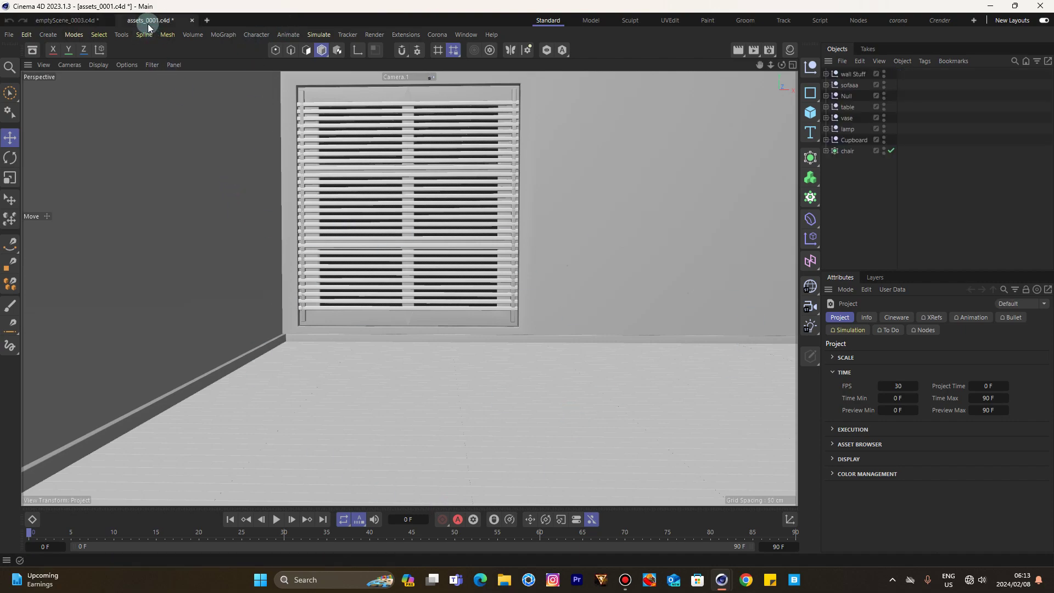
left_click_drag(782, 68, 409, 288)
scroll(429, 308, "up", 5)
scroll(429, 308, "down", 2)
scroll(429, 308, "down", 2)
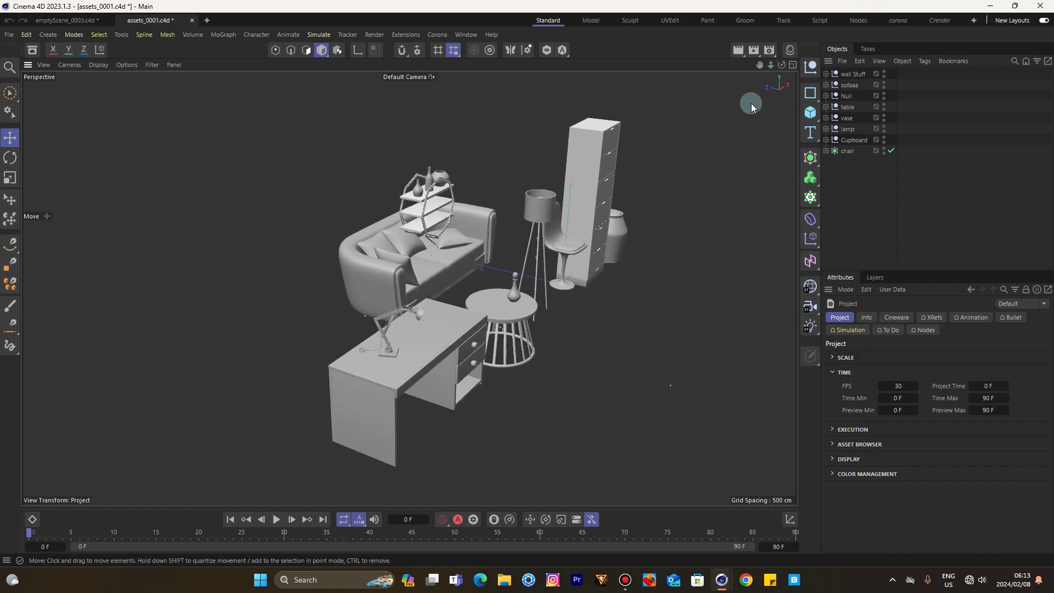
left_click_drag(781, 64, 757, 83)
left_click_drag(409, 288, 408, 288)
left_click(855, 141)
right_click(853, 55)
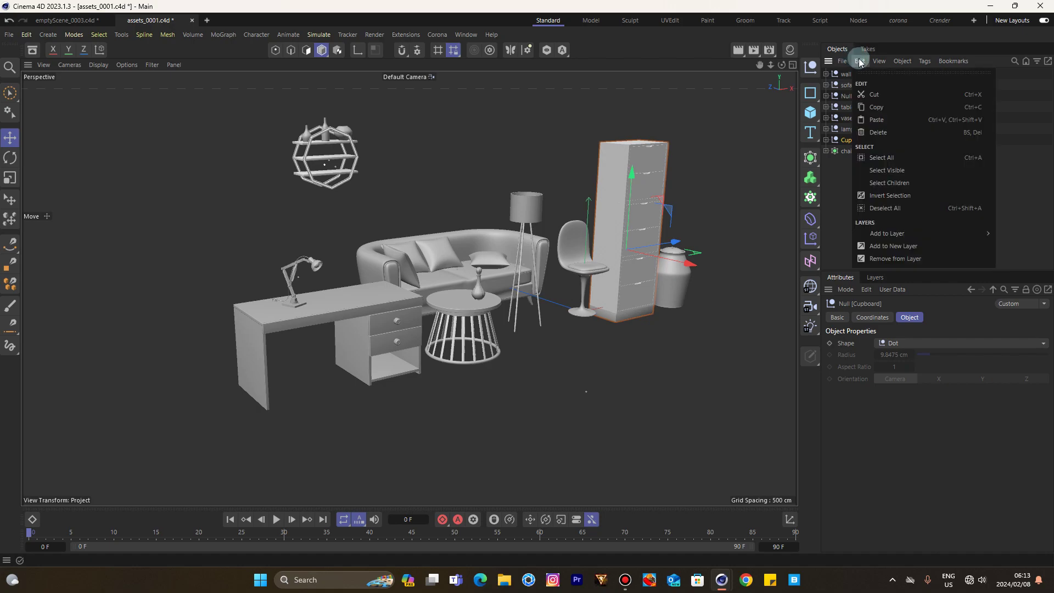
- Paste the Cupboard into emptyScene_0003 and set it on the floor left of the blinds
left_click(83, 23)
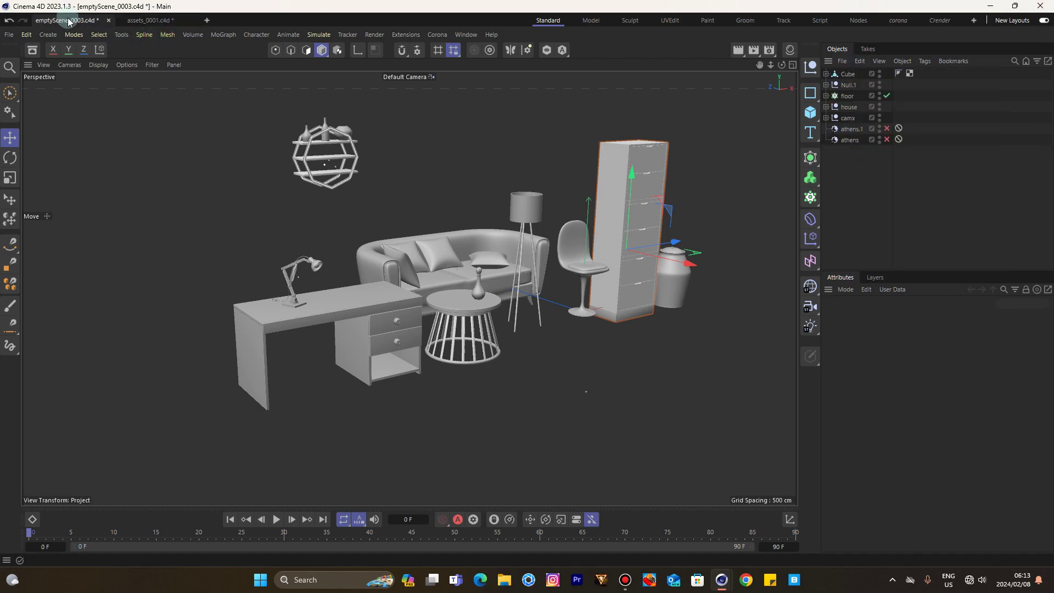
left_click(858, 61)
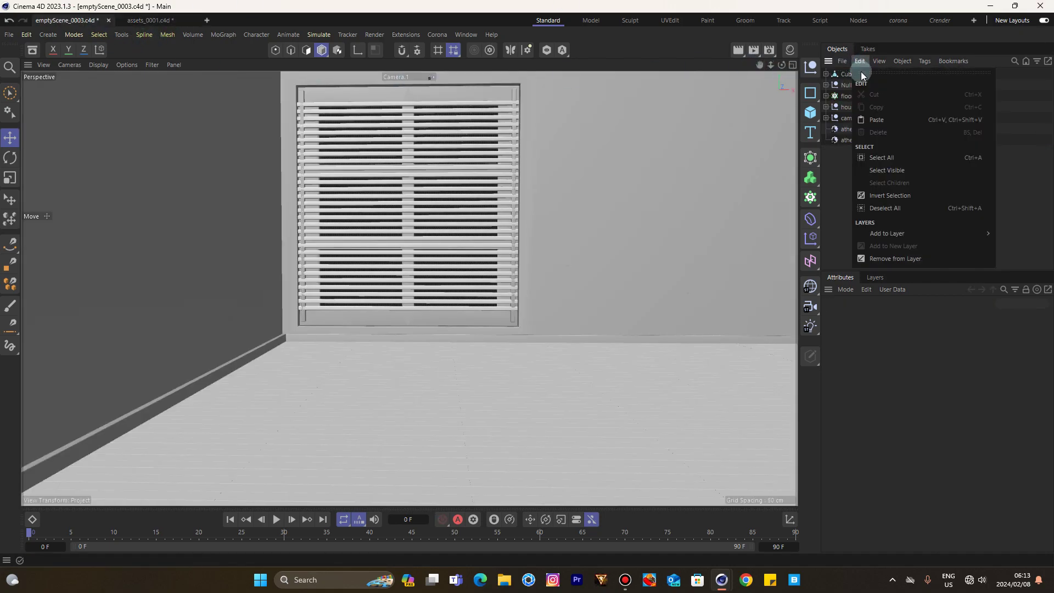
left_click(860, 121)
left_click(792, 65)
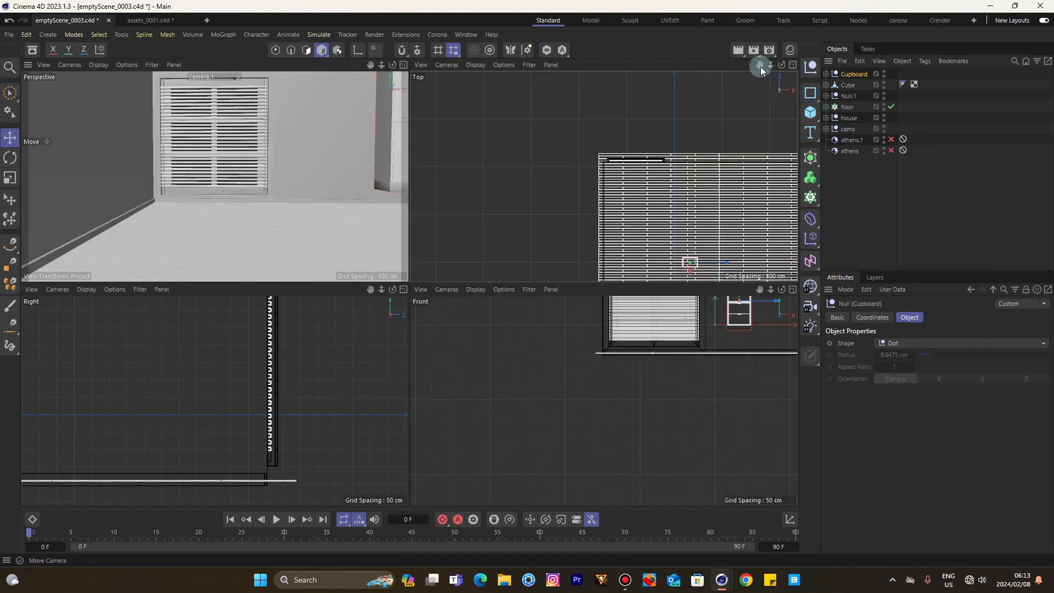
middle_click_drag(729, 250, 712, 219, "alt")
left_click_drag(695, 262, 623, 169)
left_click_drag(230, 327, 233, 379)
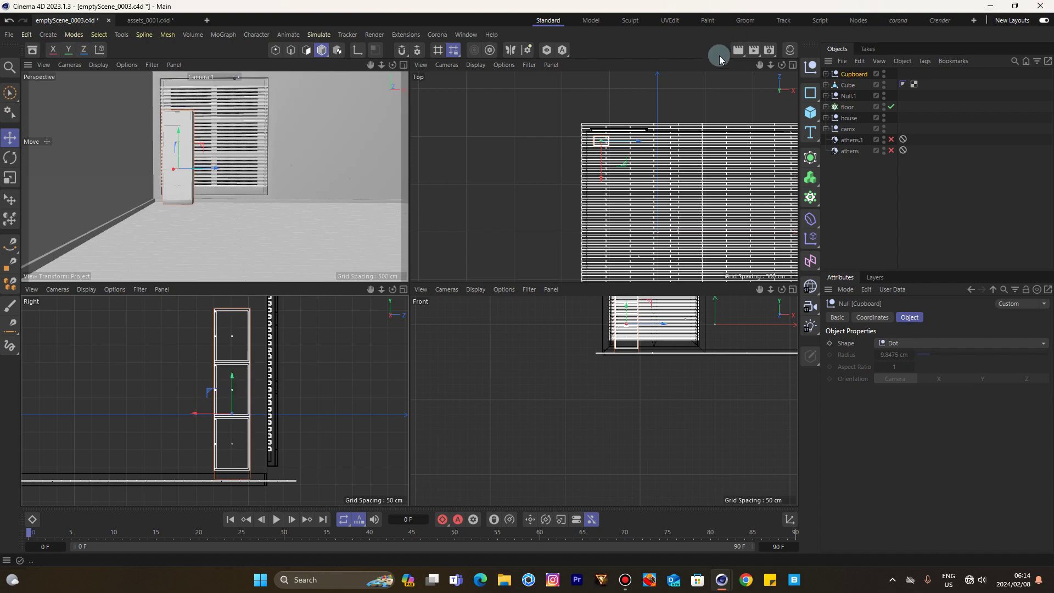
- Copy the vase from assets_0001 into the room, resting on the floor at the left side
left_click(146, 20)
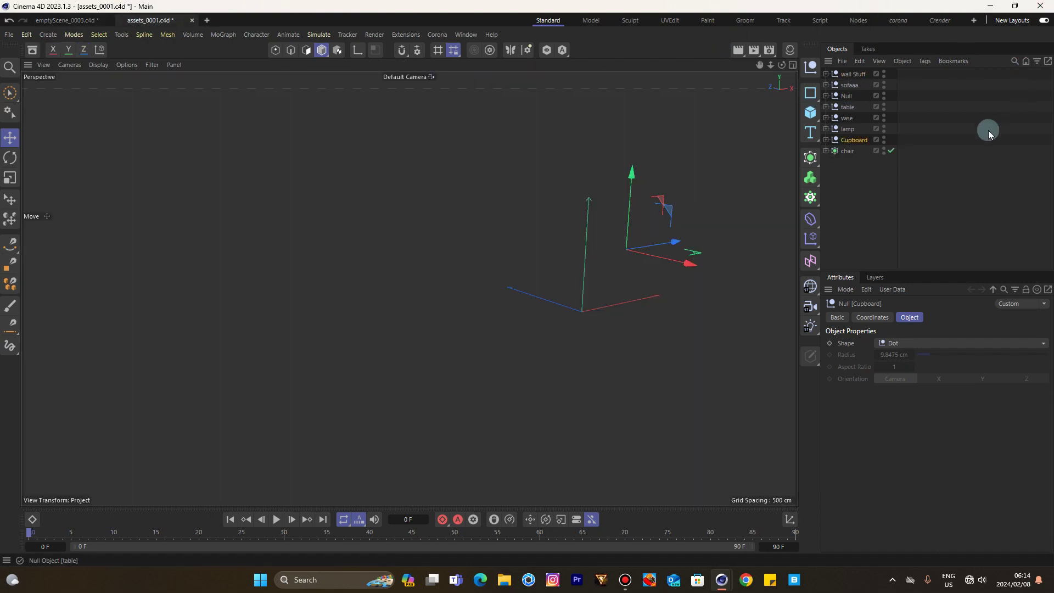
left_click(849, 118)
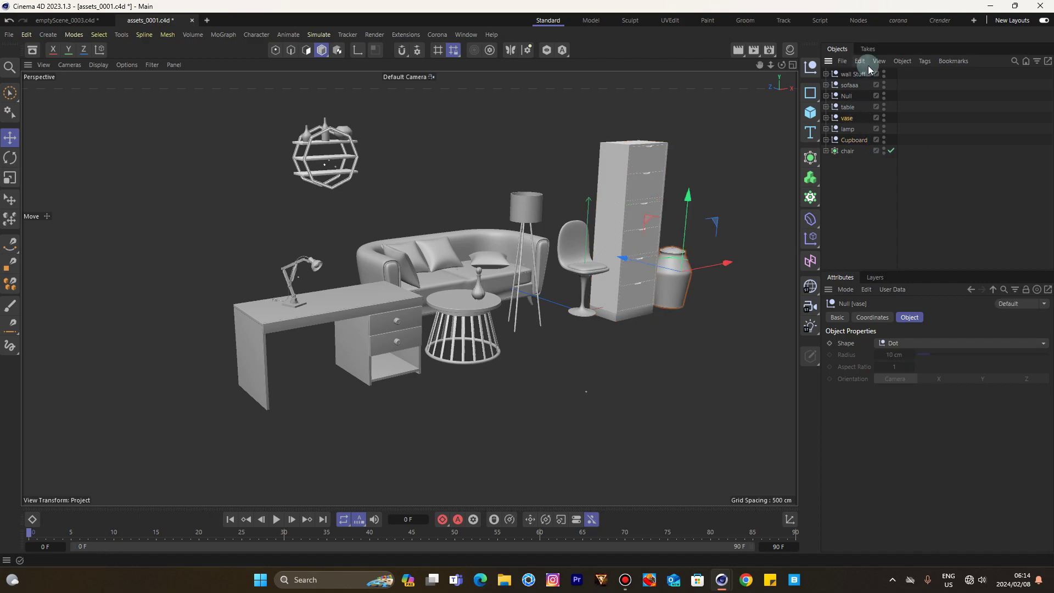
left_click(868, 66)
left_click(839, 107)
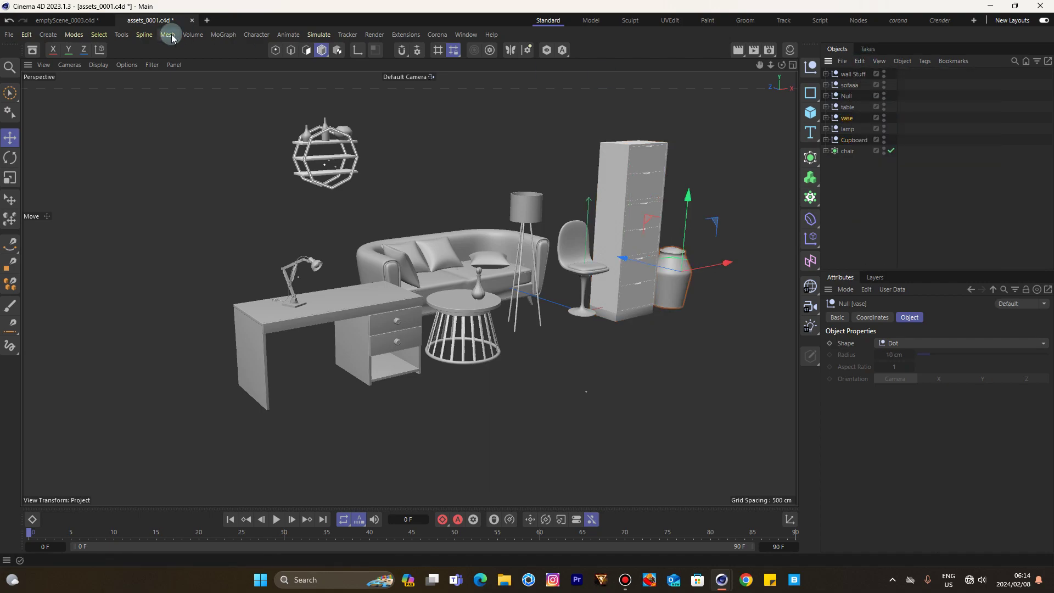
key("ctrl+Tab")
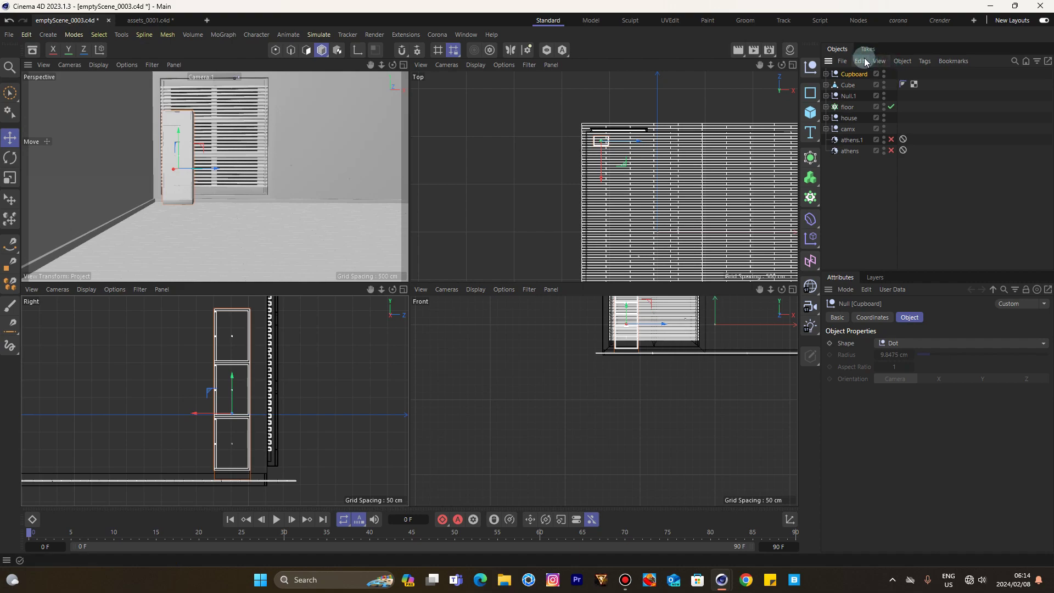
left_click(859, 61)
left_click(874, 120)
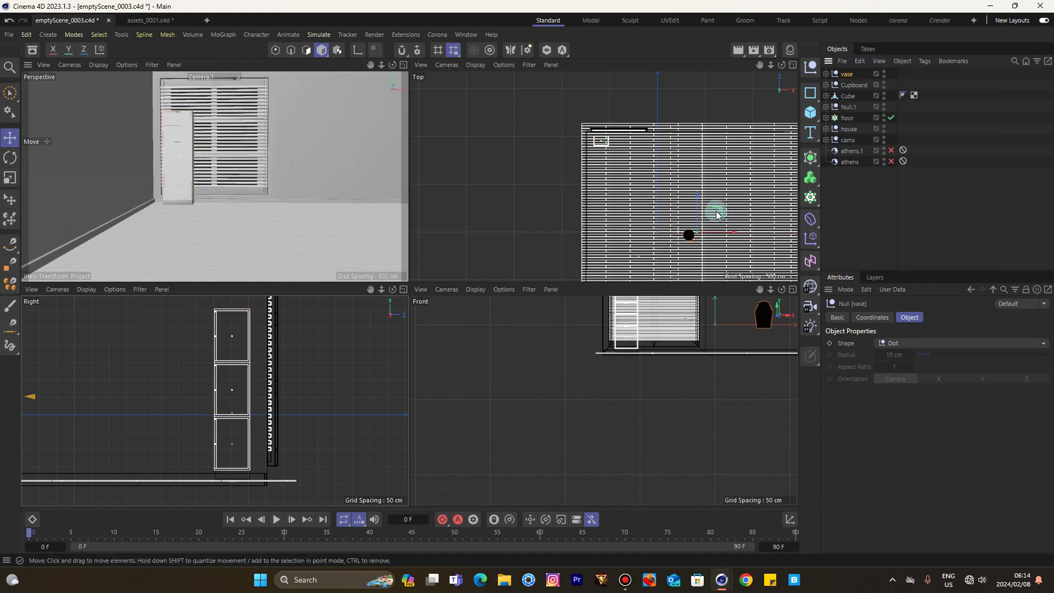
left_click_drag(720, 214, 634, 153)
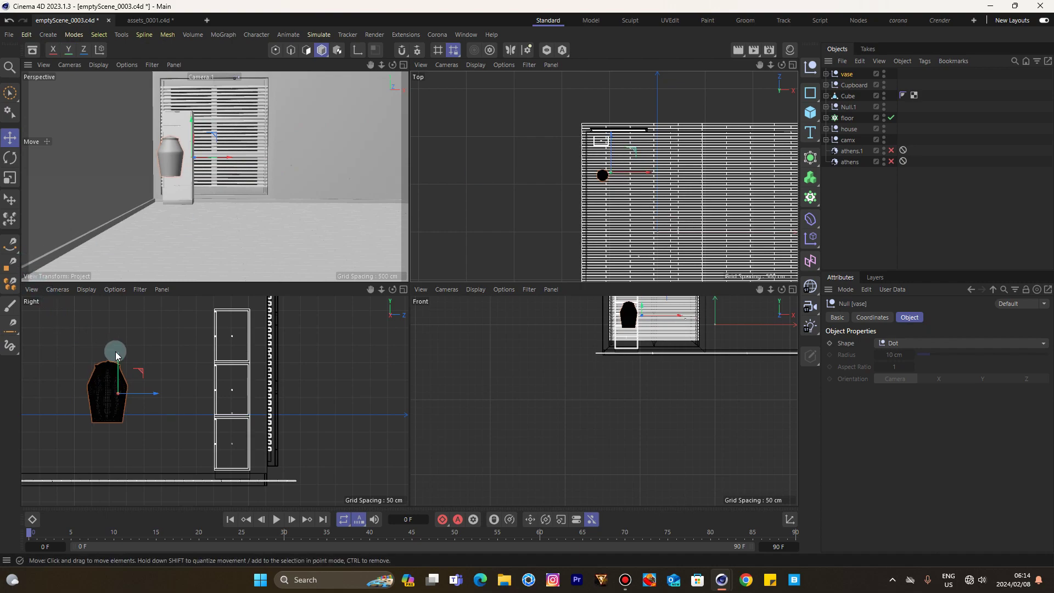
left_click_drag(118, 355, 117, 420)
- Copy the desk-and-lamp Null into the room, centred on the floor before the window
left_click(144, 20)
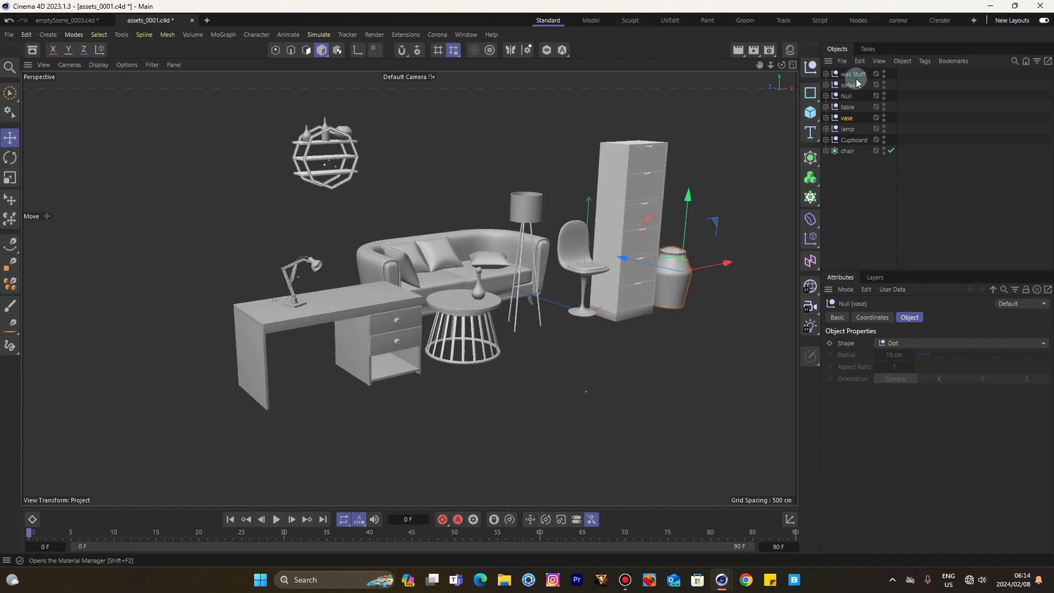
left_click(835, 98)
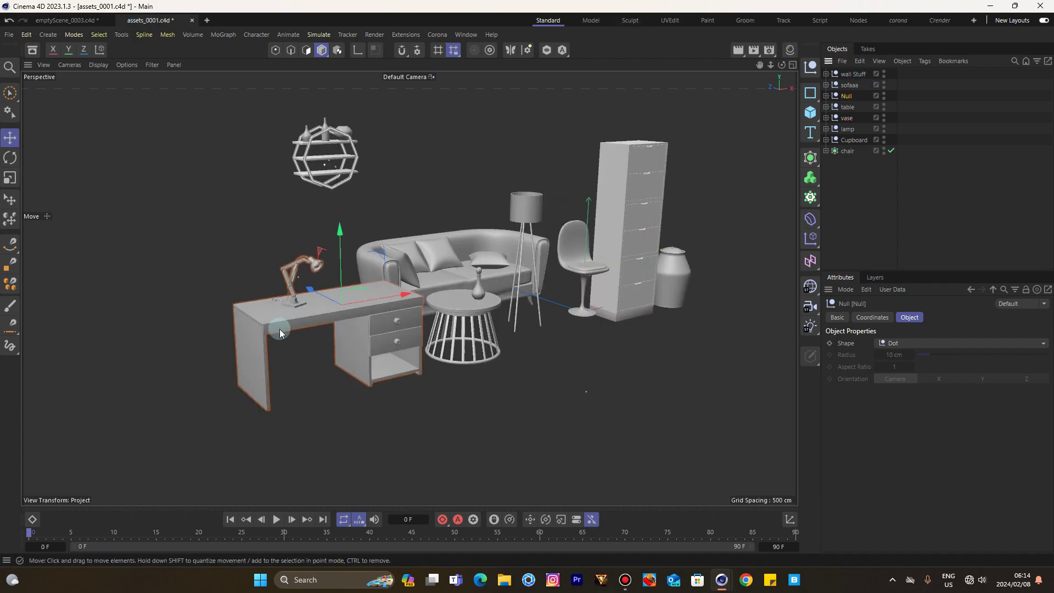
left_click(878, 61)
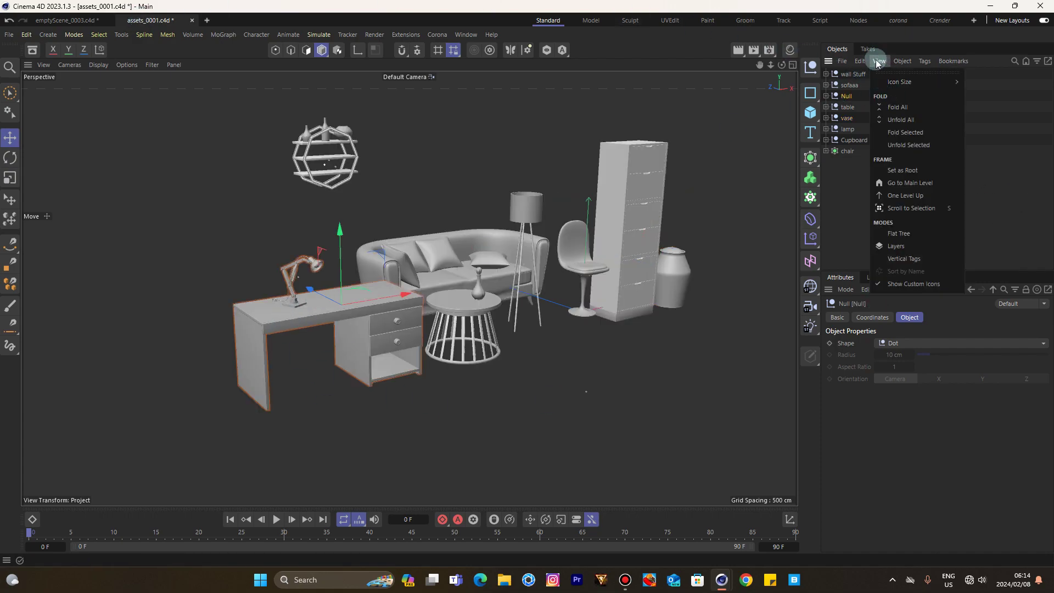
left_click(892, 107)
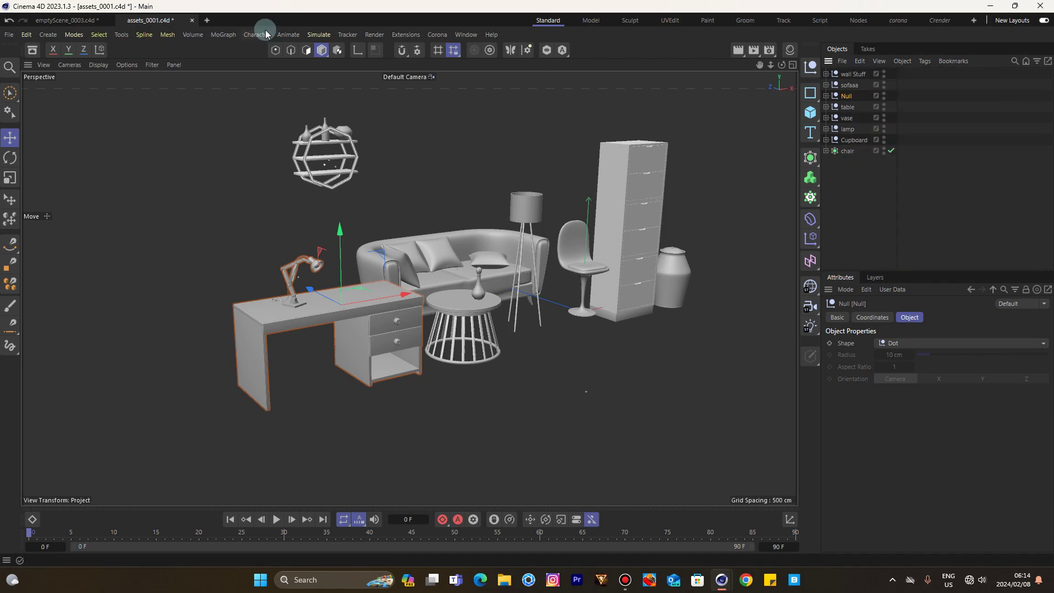
left_click(66, 22)
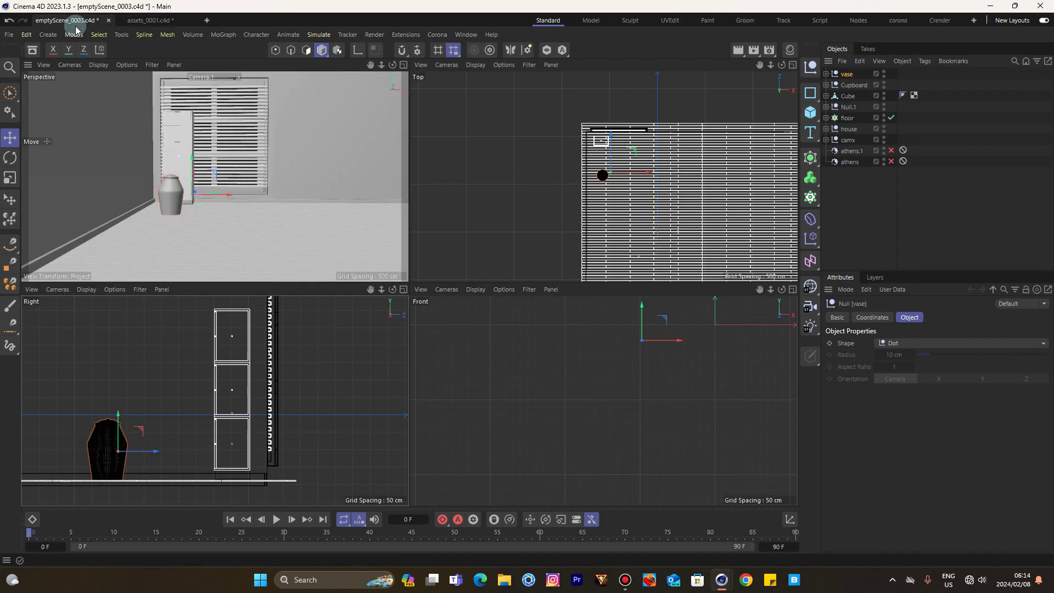
left_click(860, 61)
left_click(869, 122)
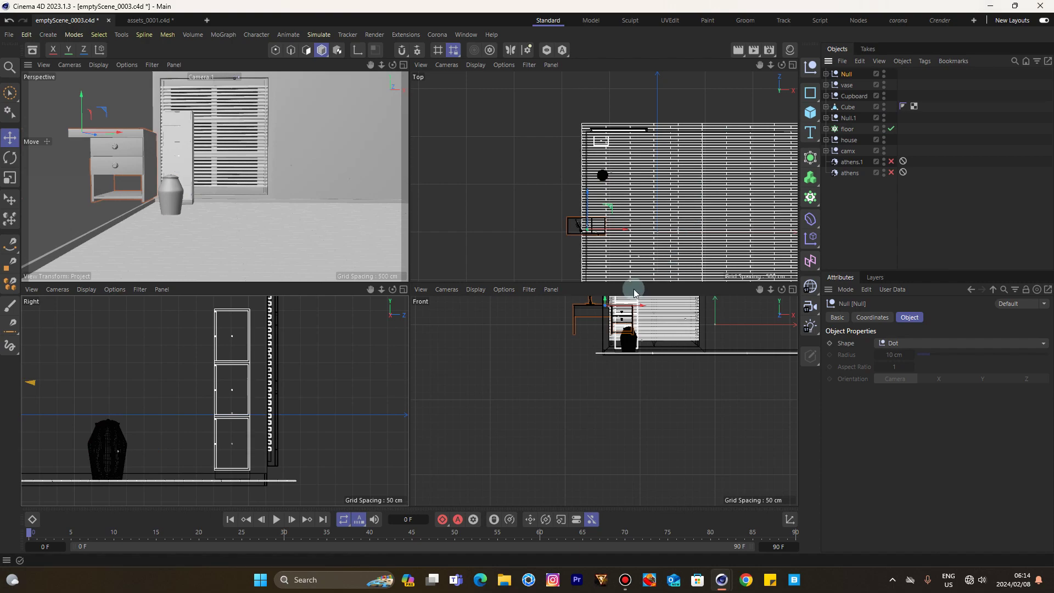
left_click_drag(611, 212, 659, 153)
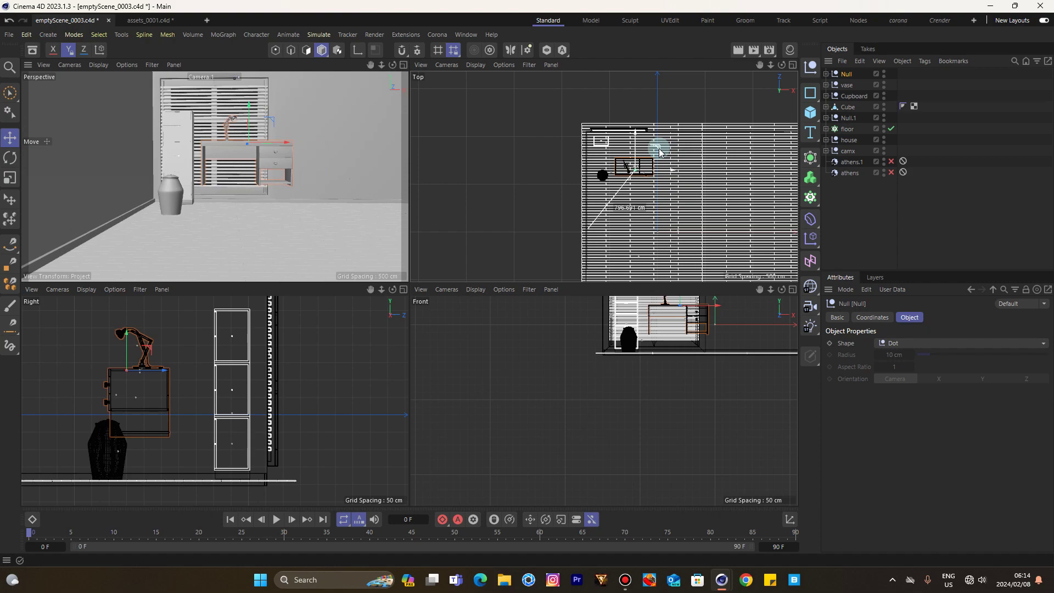
left_click_drag(659, 152, 656, 146)
left_click_drag(113, 365, 133, 382)
- Copy the chair from assets_0001 into the room and set it on the floor at the desk
left_click(147, 20)
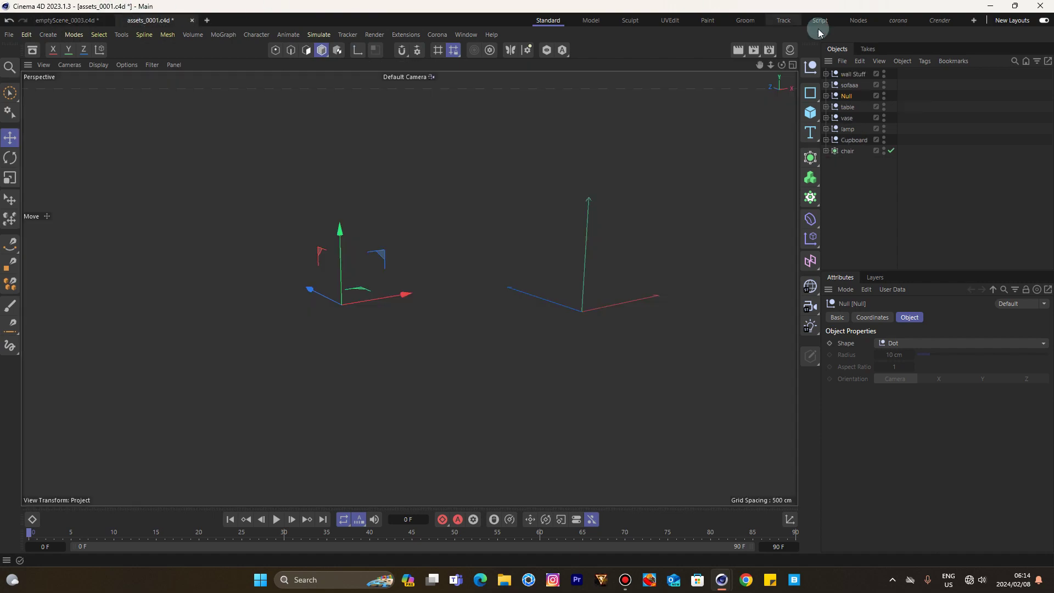
left_click(850, 157)
left_click(845, 152)
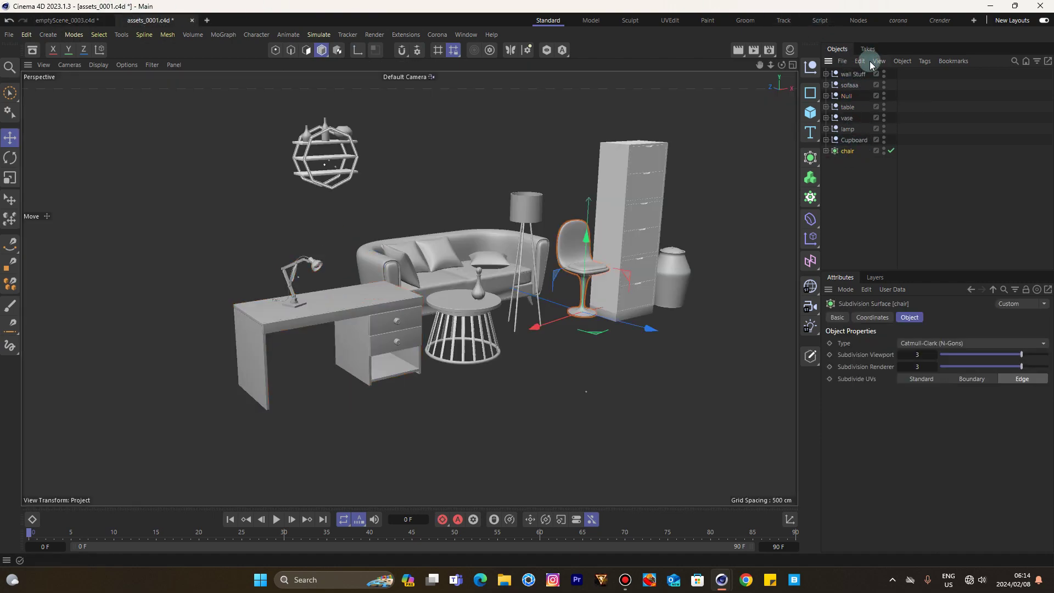
left_click(860, 61)
left_click(878, 105)
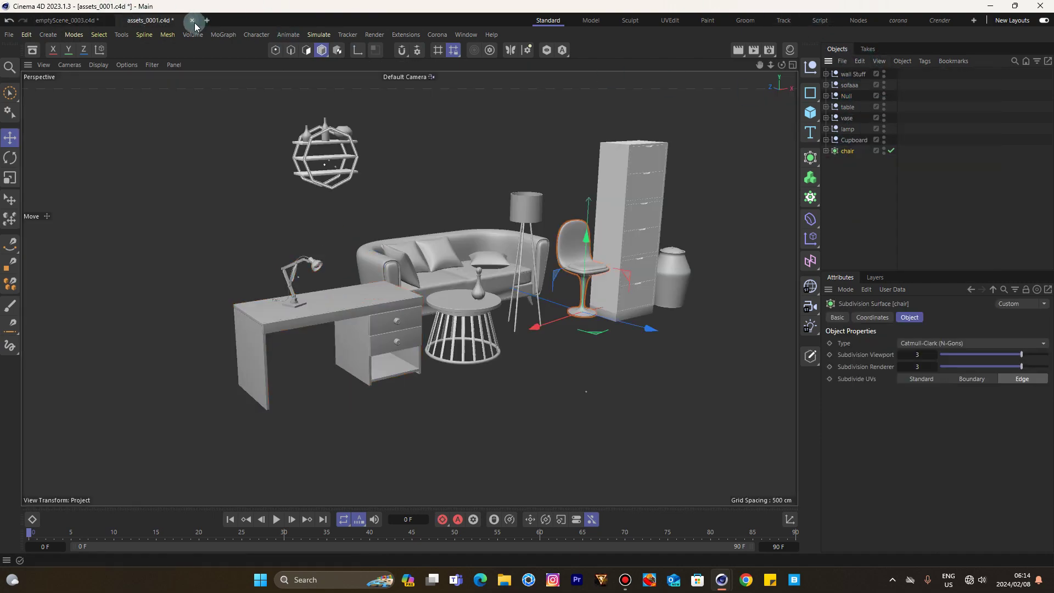
left_click(66, 20)
left_click(860, 61)
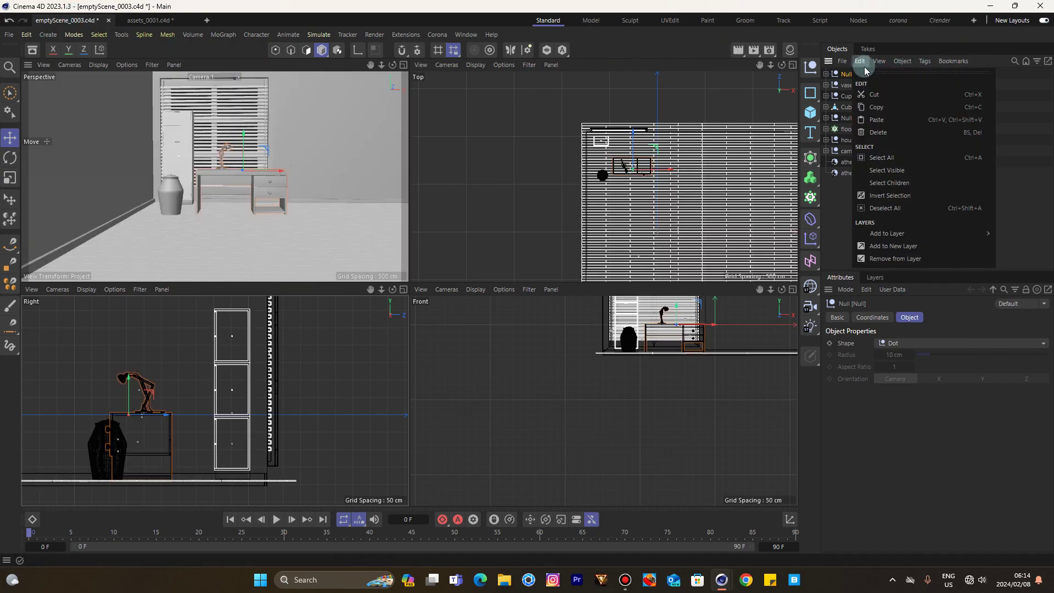
left_click(876, 120)
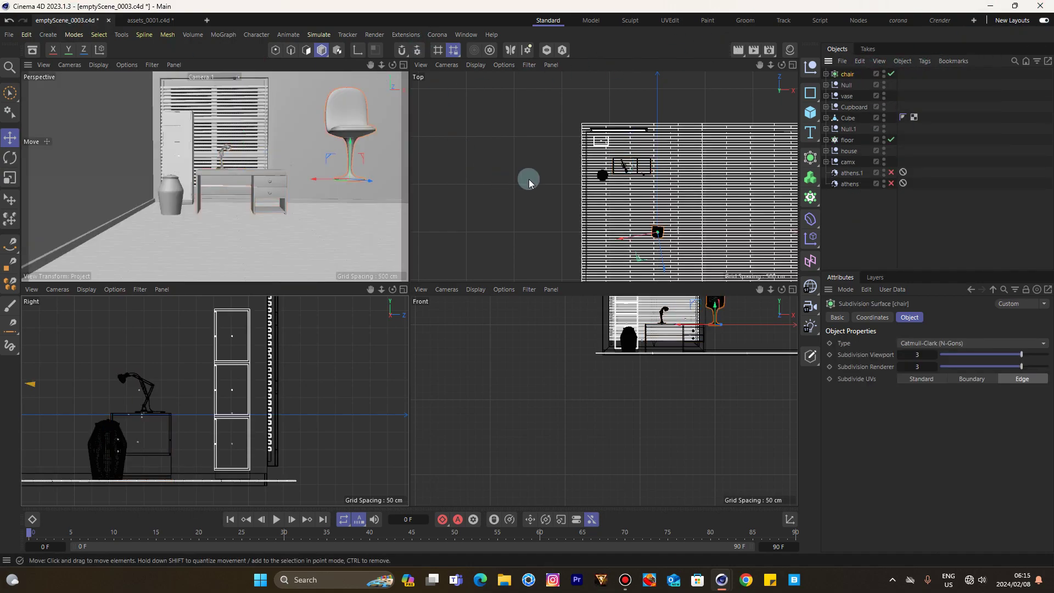
left_click_drag(647, 257, 608, 204)
left_click_drag(110, 369, 112, 448)
- Turn the chair 128° about its vertical axis so it faces the desk
left_click(403, 64)
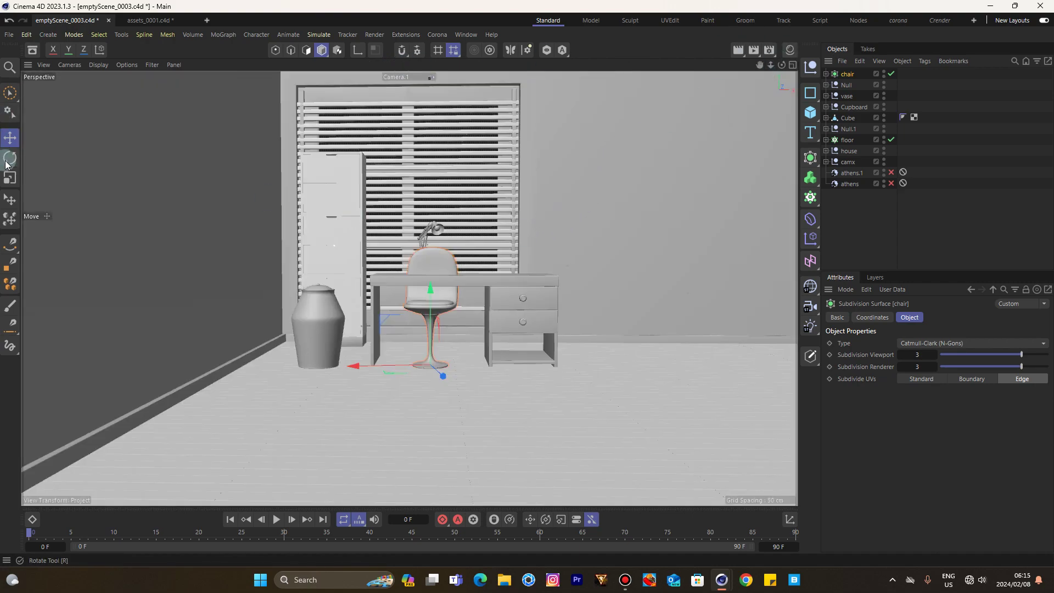
left_click(10, 157)
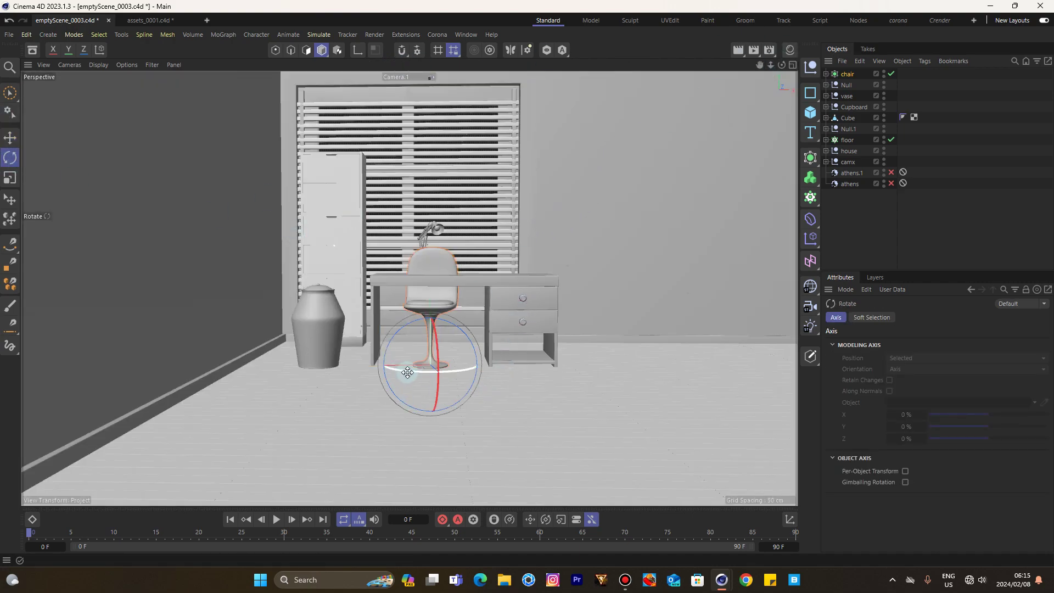
left_click_drag(408, 373, 637, 336)
left_click(821, 238)
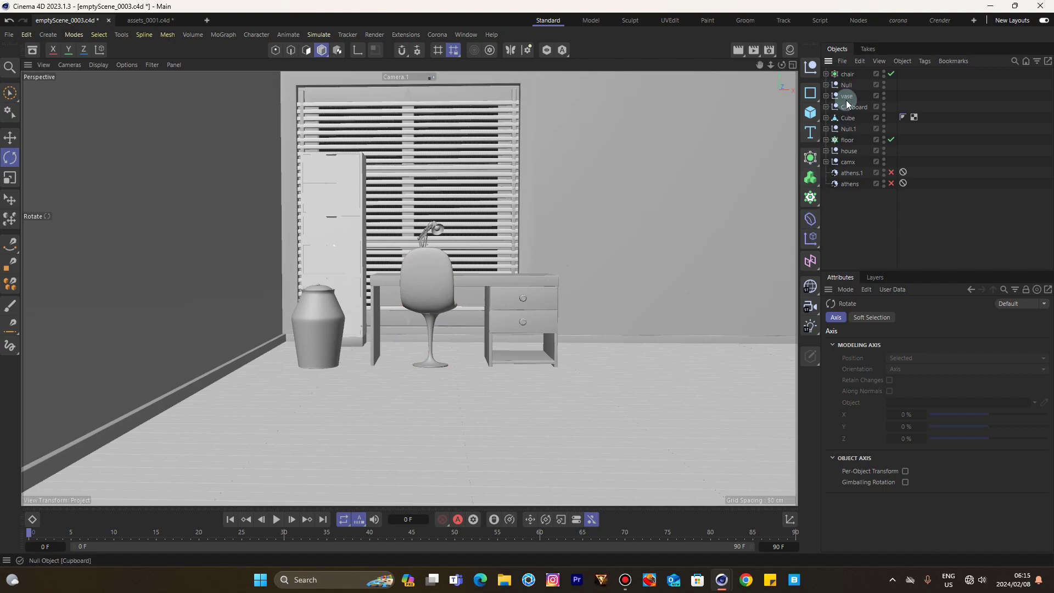
- In assets_0001, select the sofaaa group and copy it
left_click(136, 21)
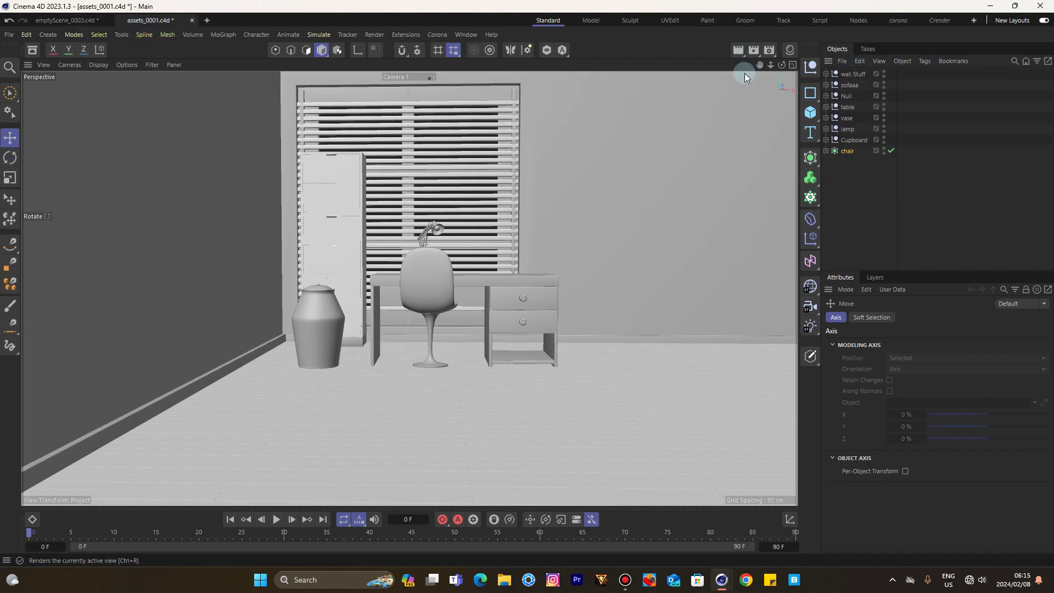
left_click(856, 151)
left_click(849, 86)
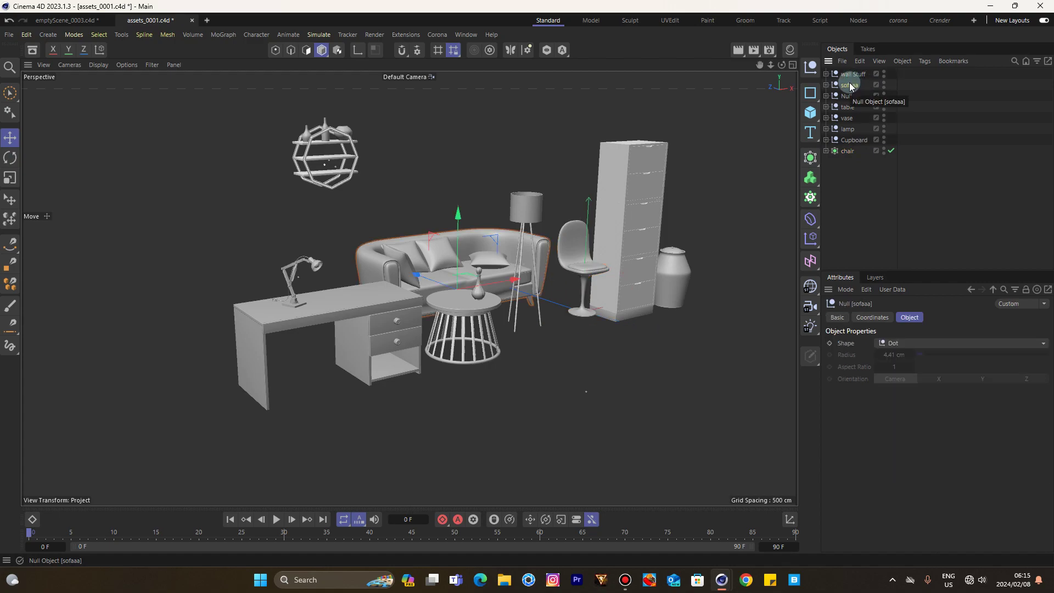
right_click(853, 49)
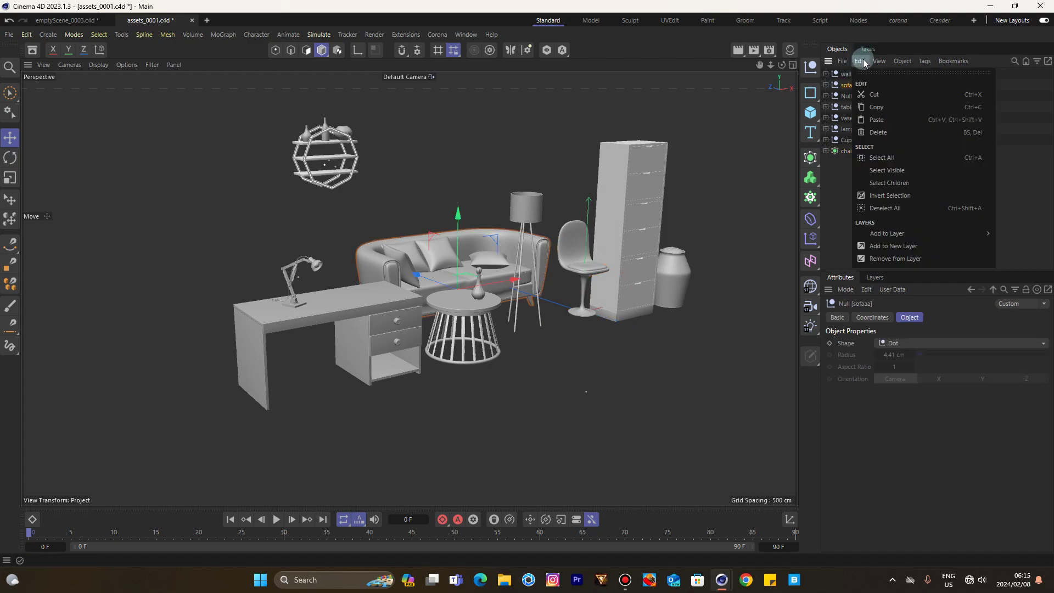
left_click(893, 114)
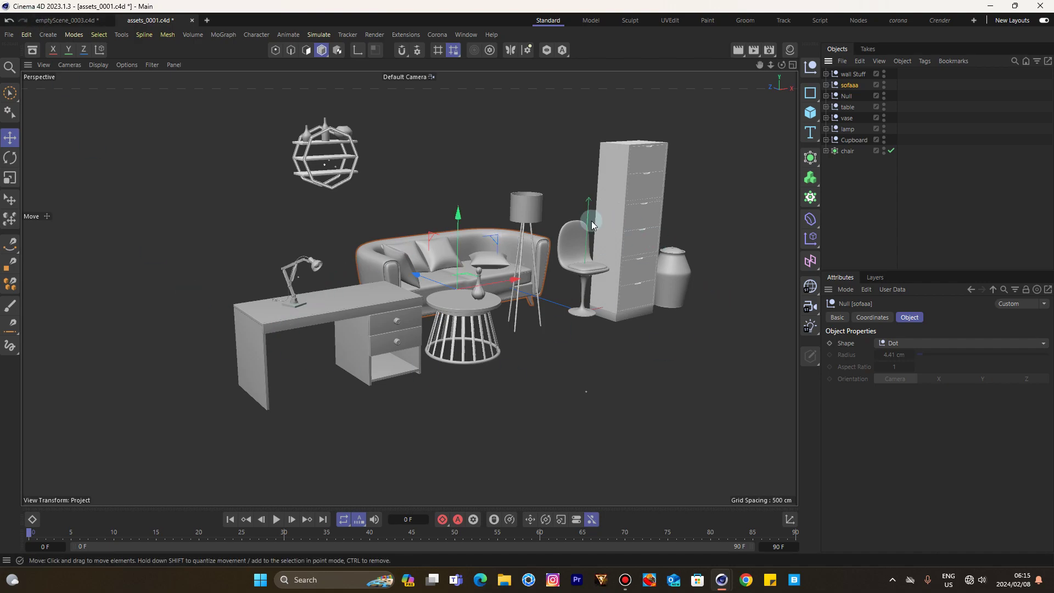
- Paste the sofa into emptyScene_0003 and place it on the floor right of the desk
left_click(60, 21)
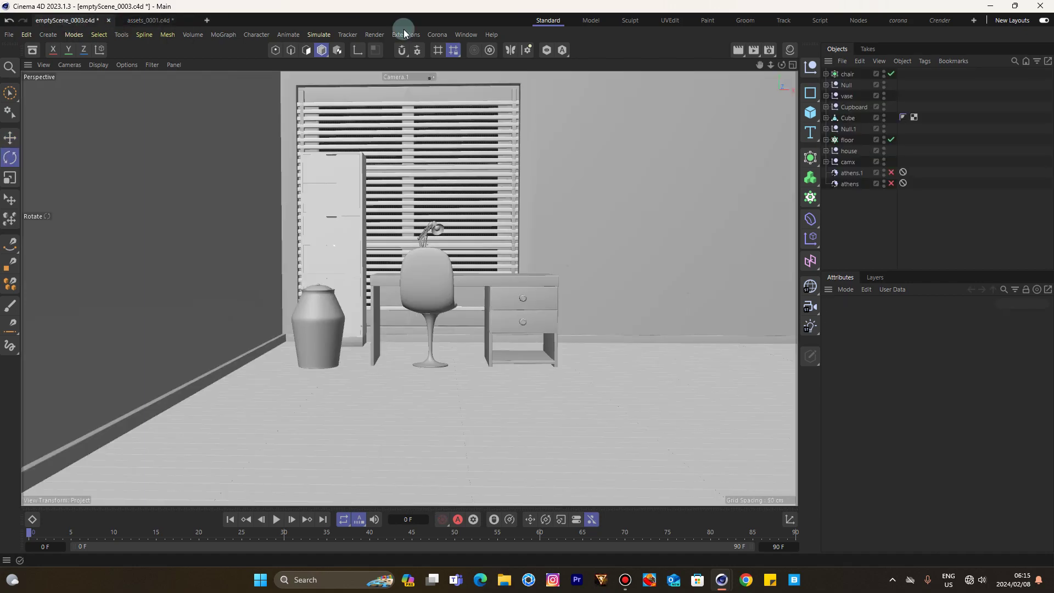
left_click(863, 63)
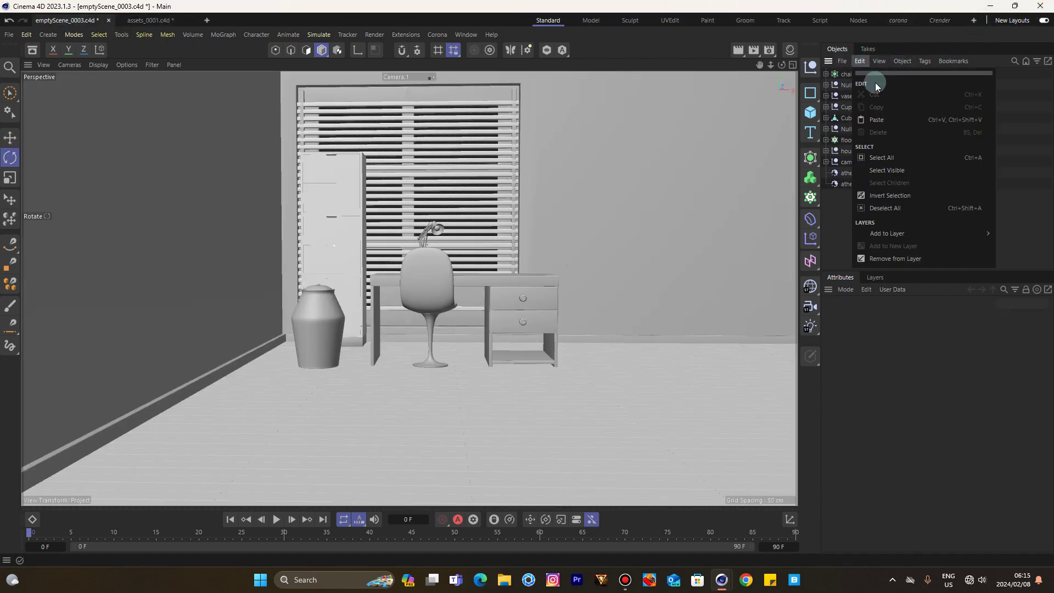
left_click(884, 120)
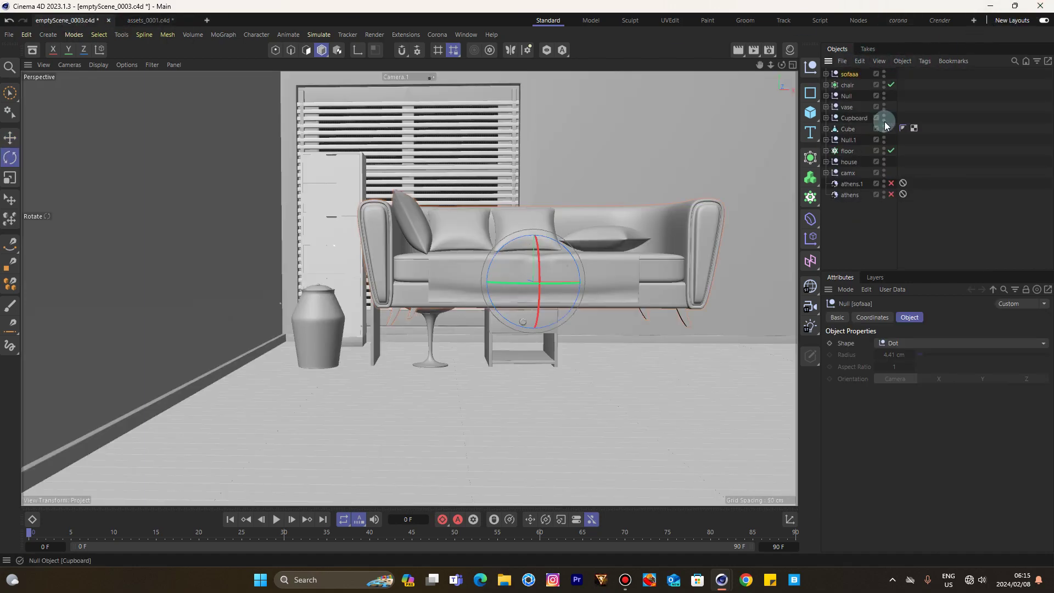
left_click(792, 65)
key("e")
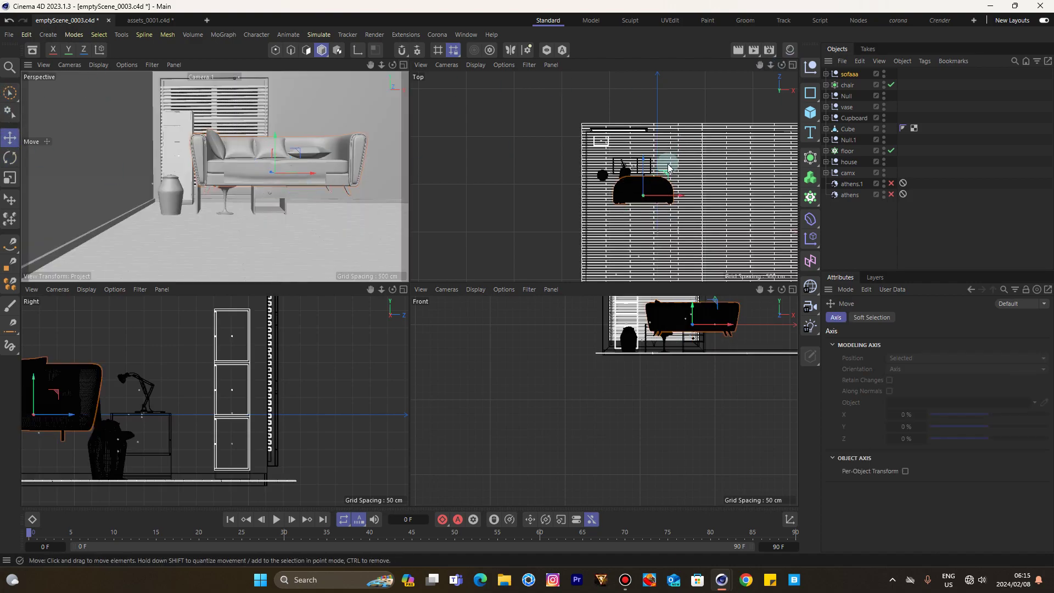
left_click_drag(670, 169, 711, 131)
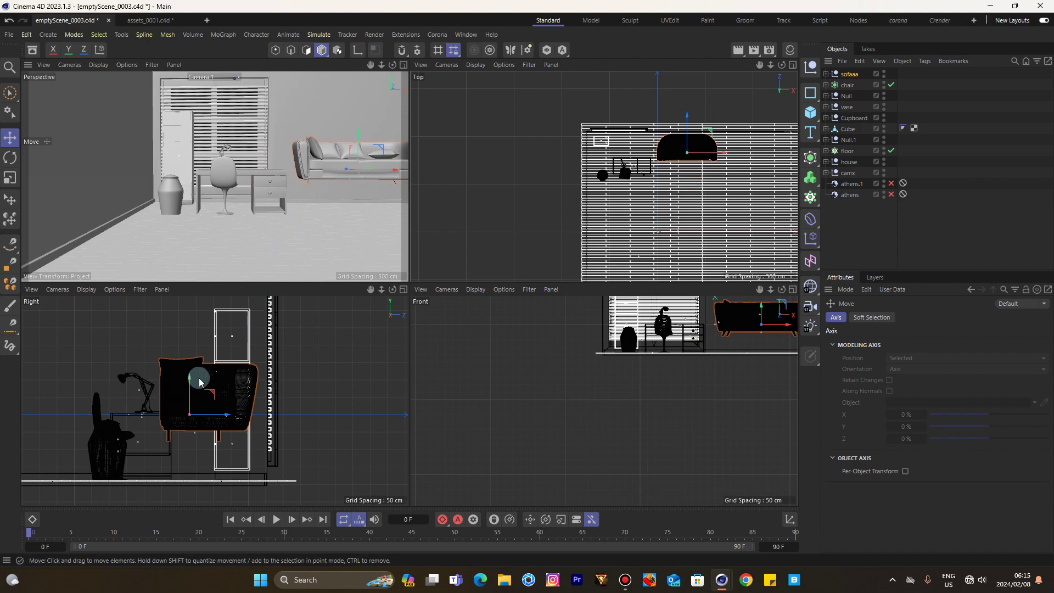
left_click_drag(190, 381, 192, 421)
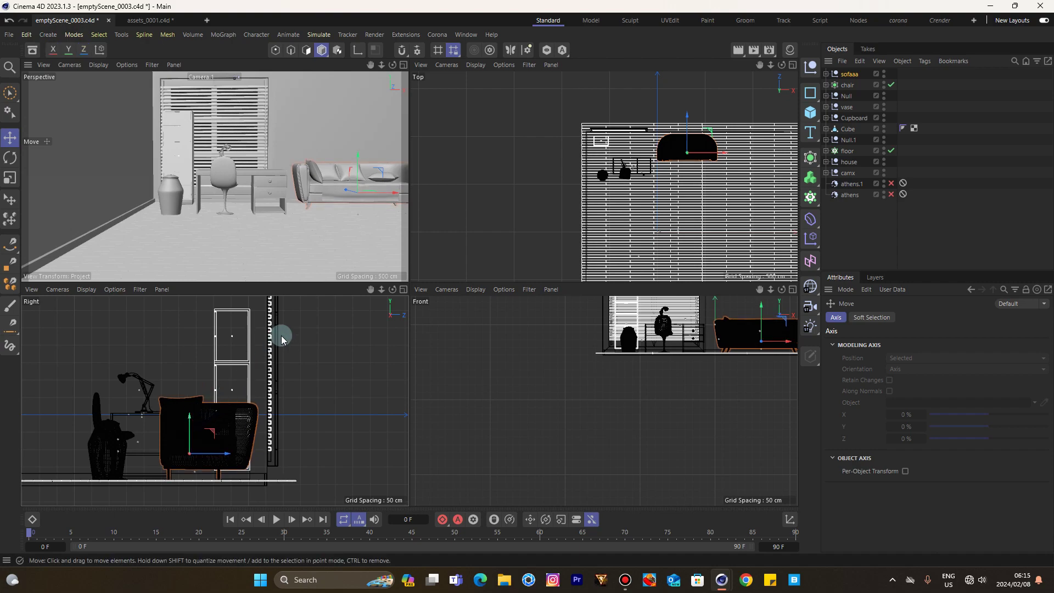
left_click(164, 22)
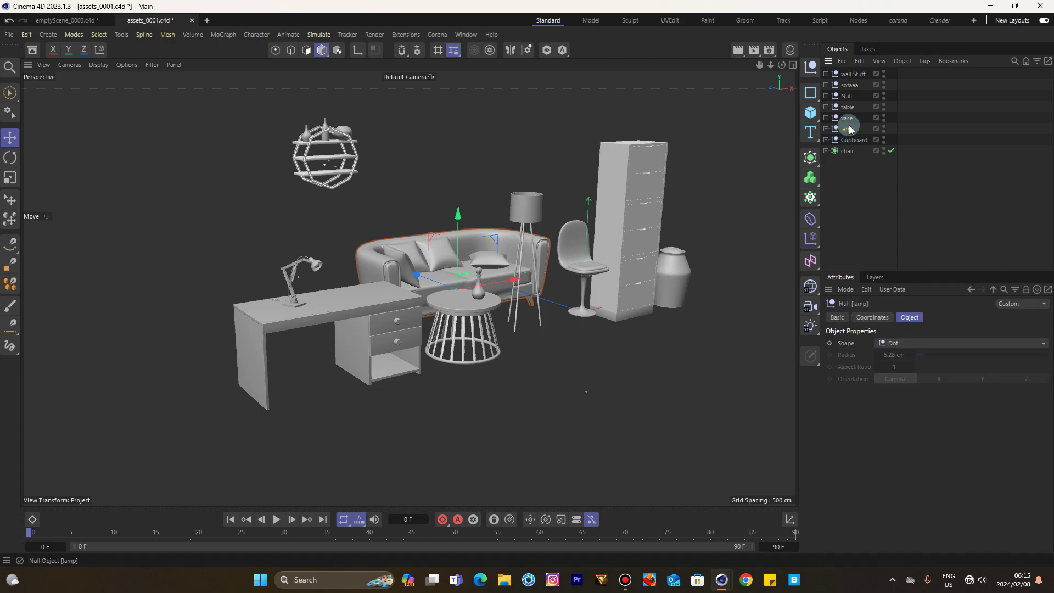
- Copy the floor lamp into the room and stand it between the desk and sofa near the window
right_click(853, 65)
left_click(341, 97)
left_click(50, 20)
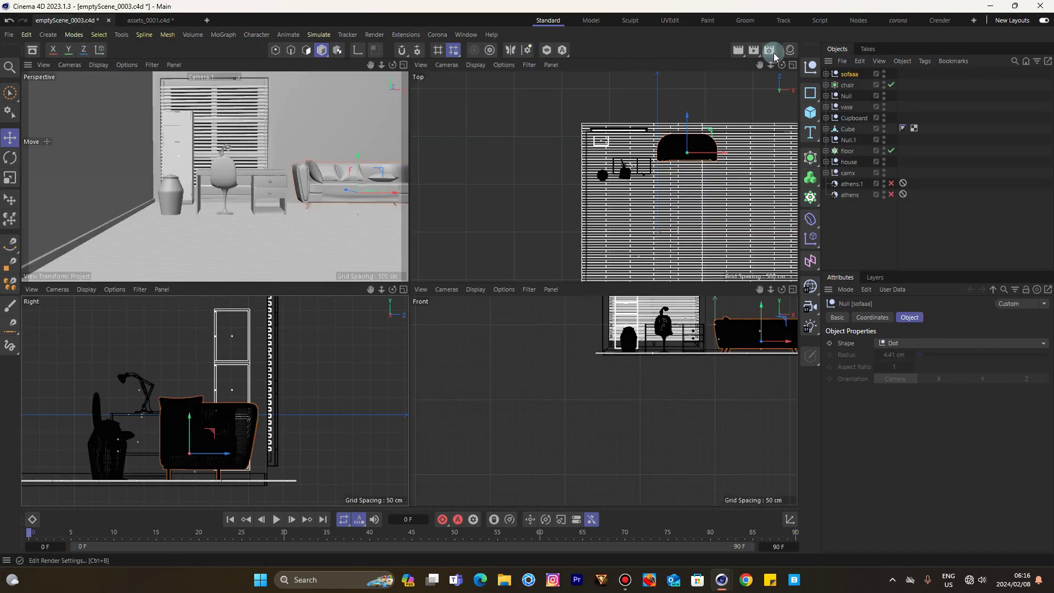
right_click(847, 68)
left_click(908, 109)
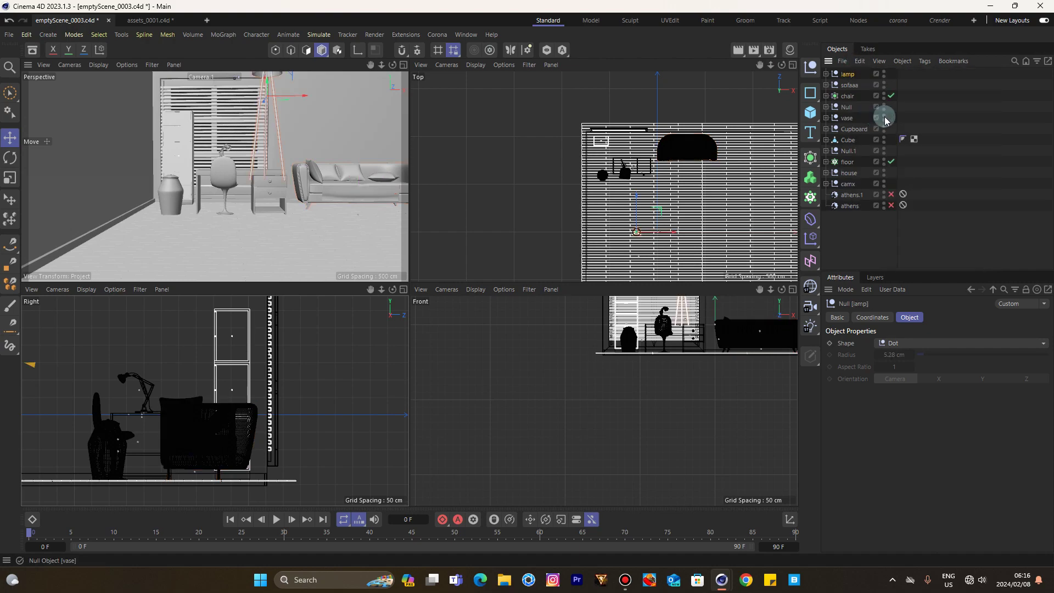
left_click_drag(659, 211, 671, 126)
scroll(659, 121, "up", 8)
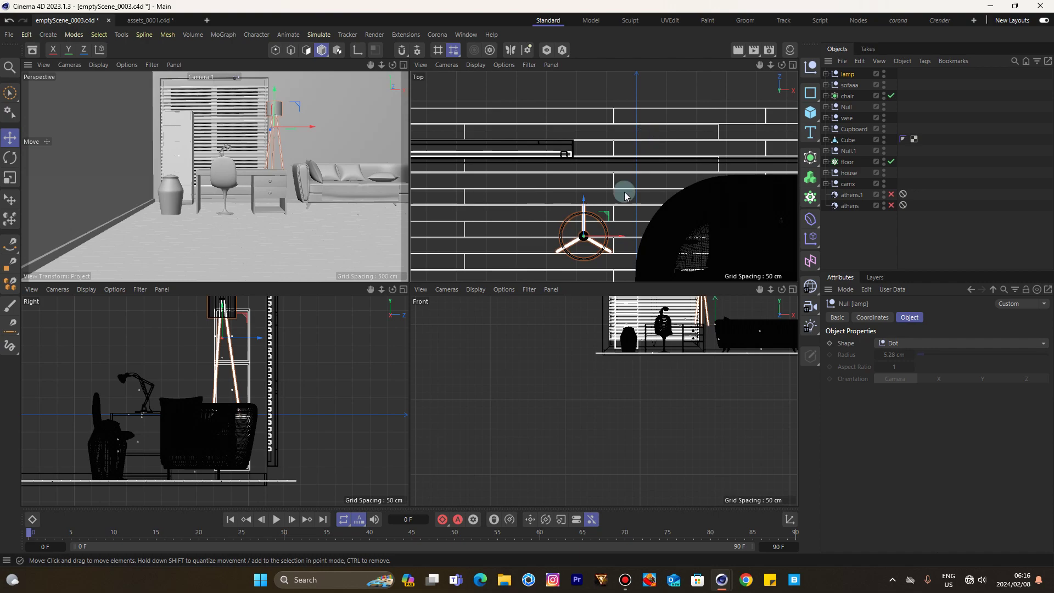
left_click_drag(605, 214, 600, 176)
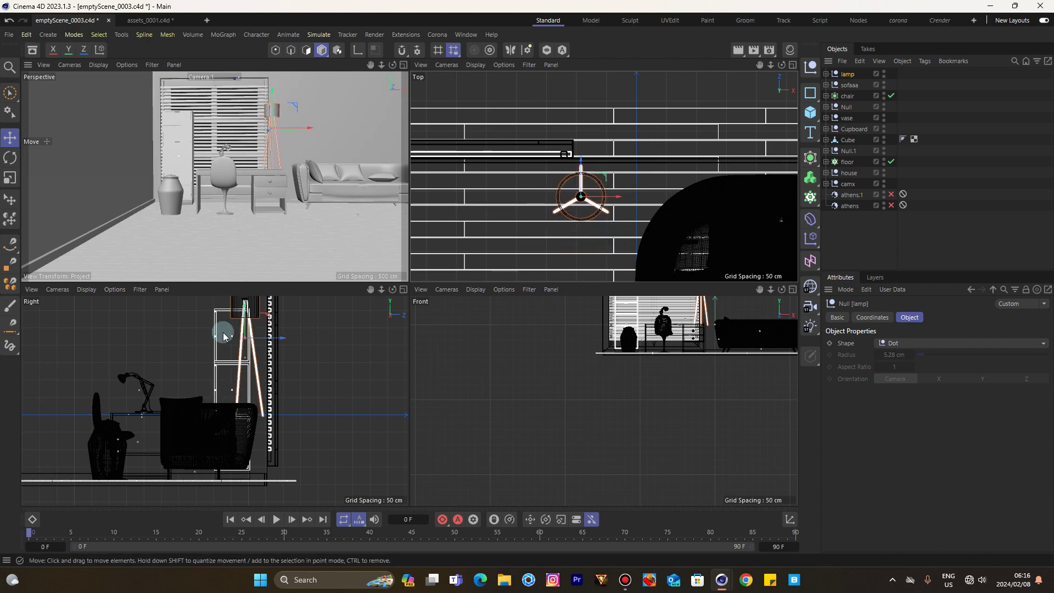
left_click_drag(246, 305, 259, 375)
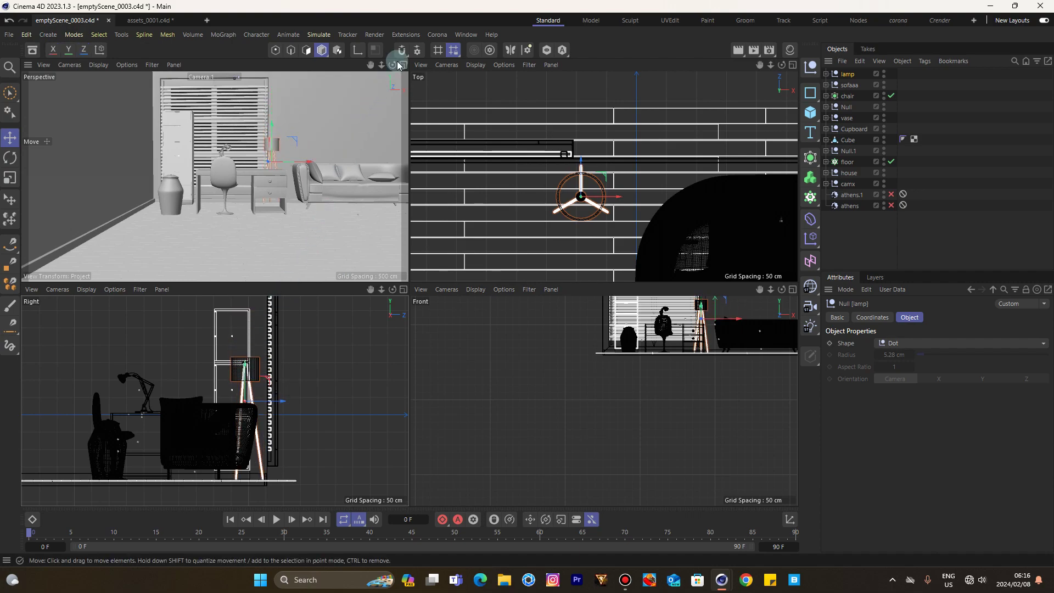
- Slide the sofa slightly to the left along its X axis
left_click(403, 65)
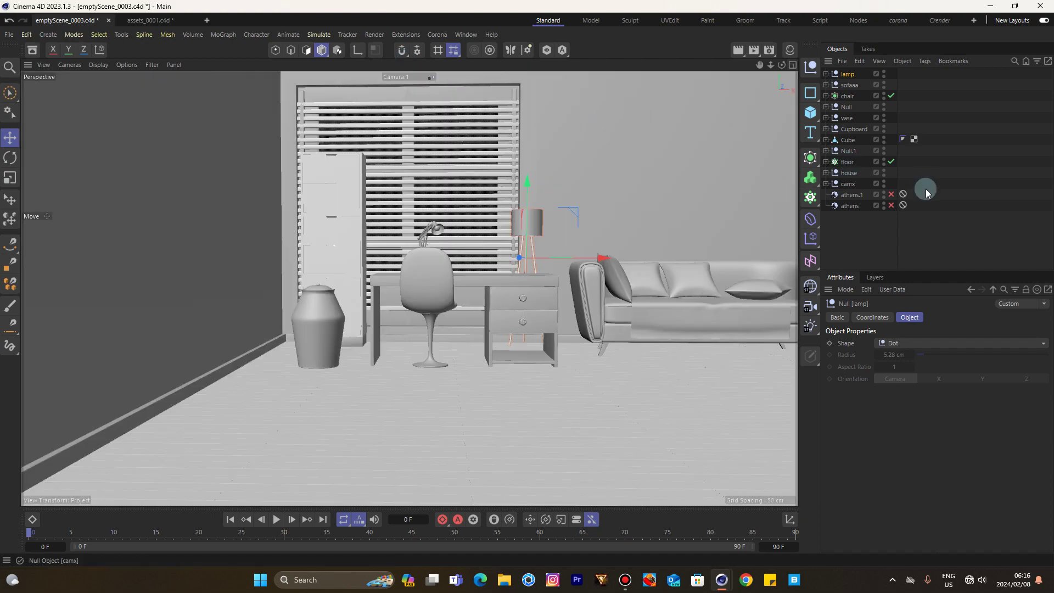
left_click(938, 207)
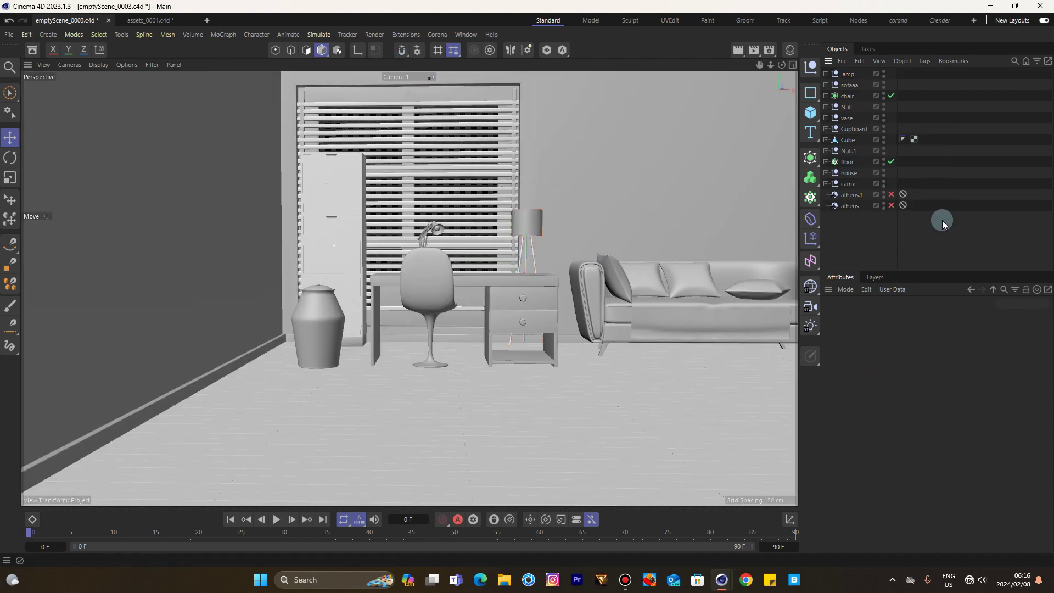
left_click(849, 85)
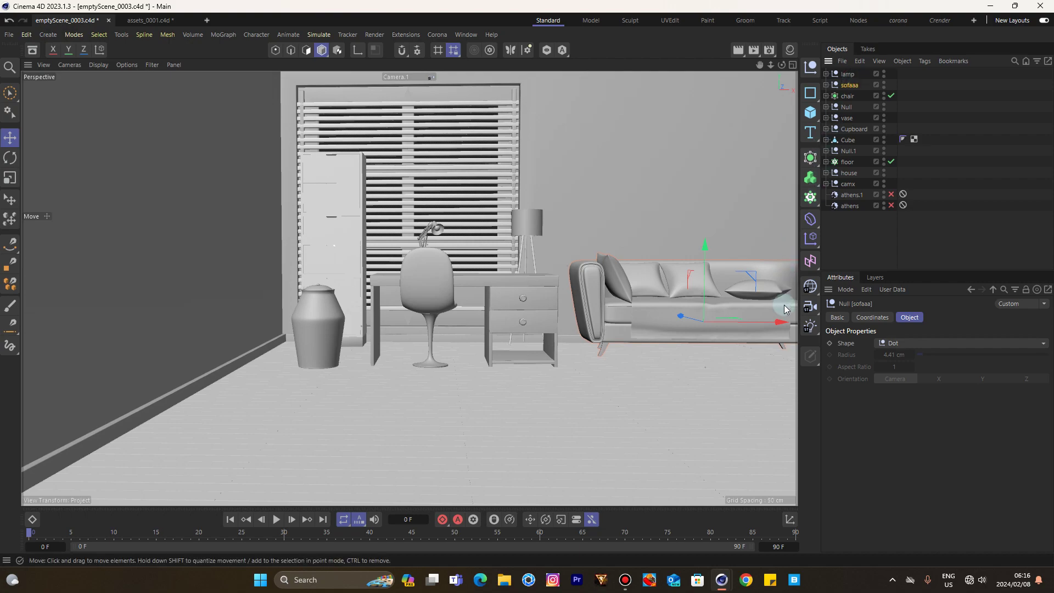
left_click_drag(781, 323, 777, 301)
- Select the Null group and chair together and shift them slightly in the Top view
left_click(792, 65)
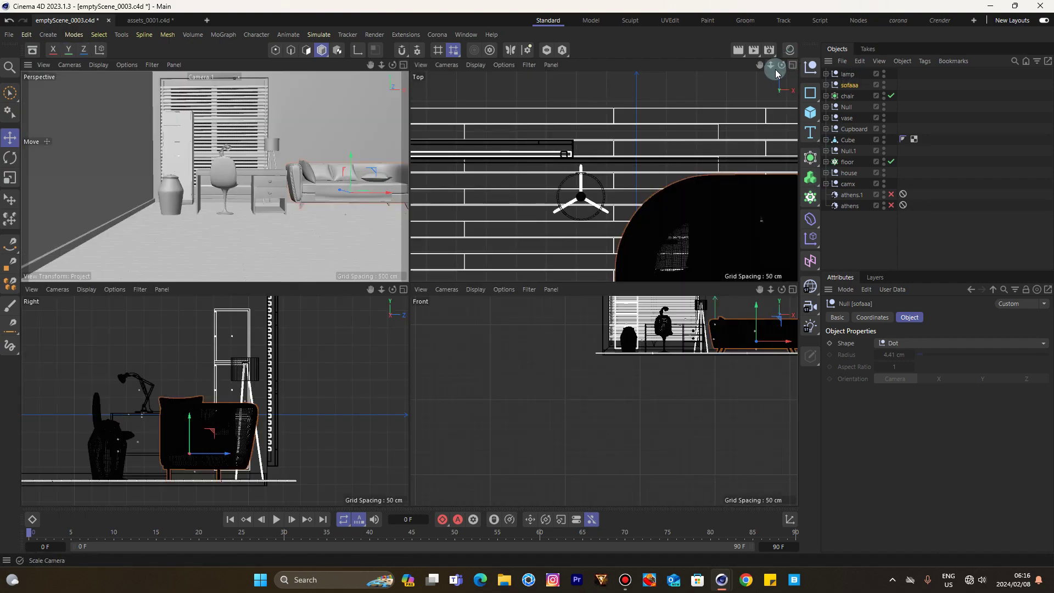
left_click_drag(771, 65, 752, 66)
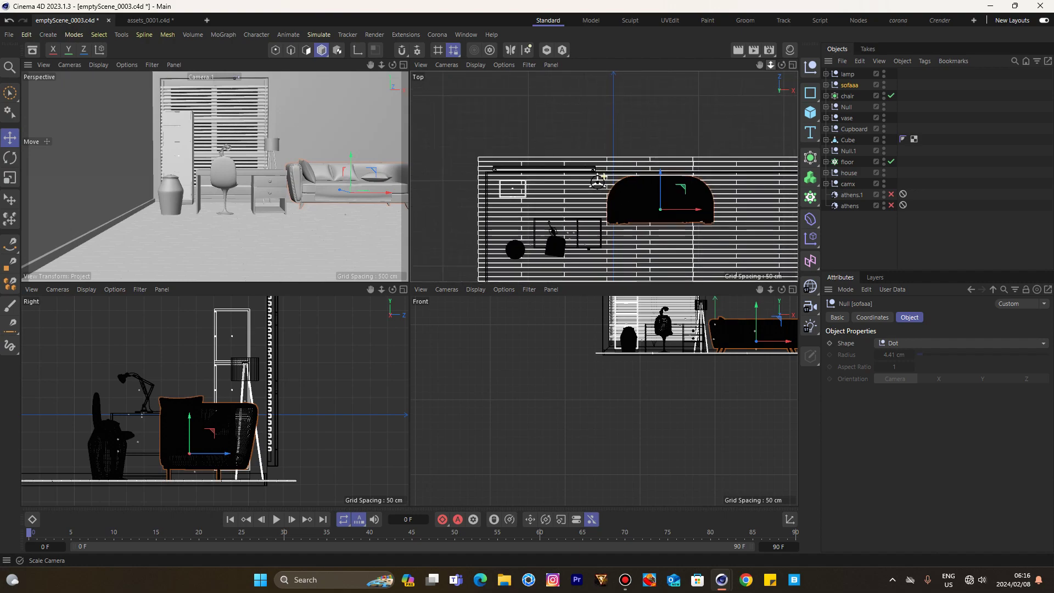
left_click_drag(752, 66, 741, 67)
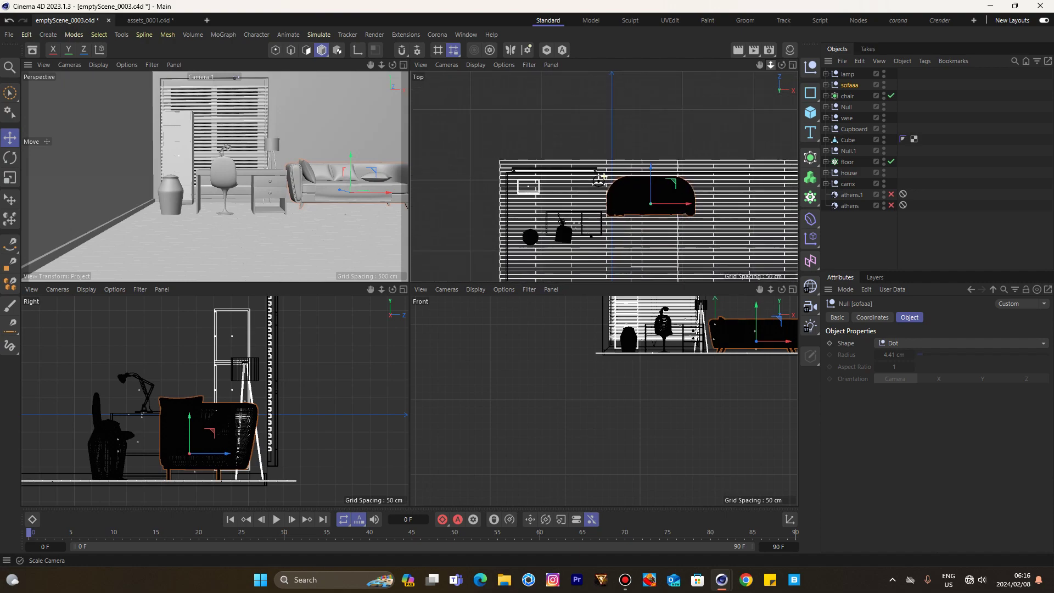
left_click(850, 107)
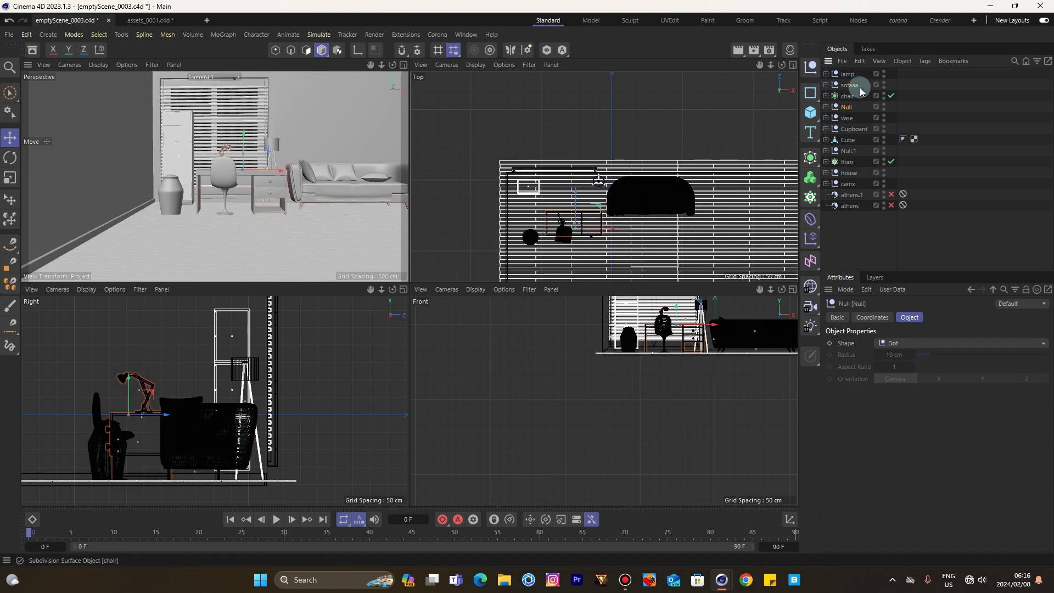
left_click(850, 96, "ctrl")
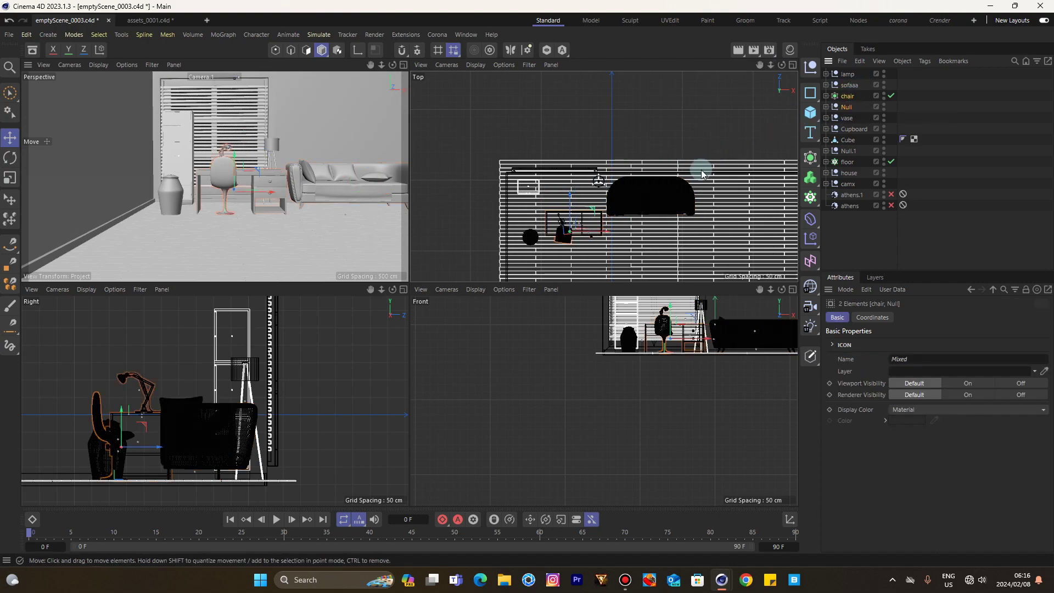
left_click_drag(571, 198, 571, 202)
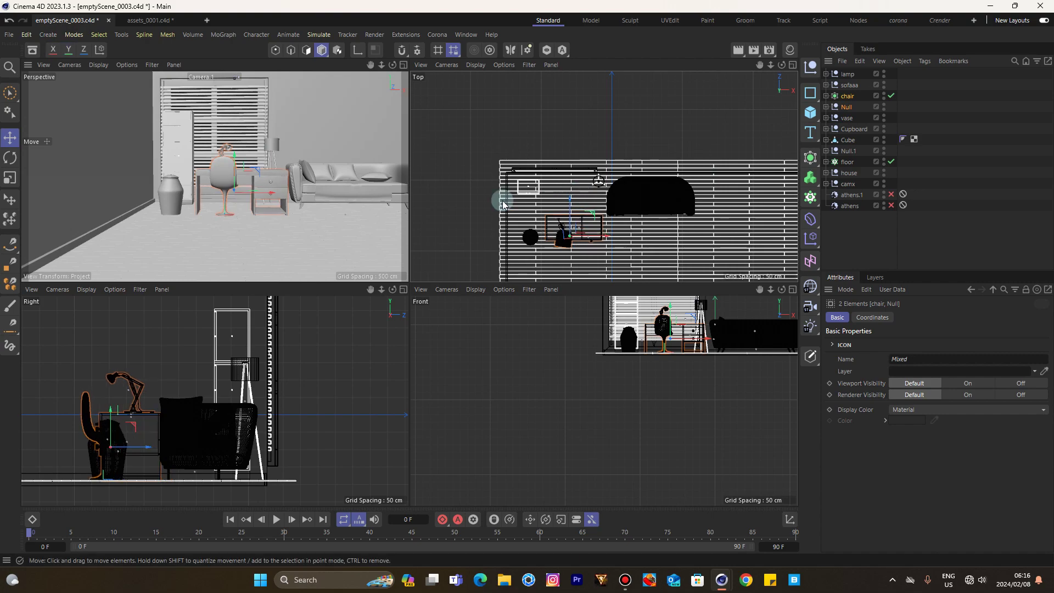
left_click(181, 22)
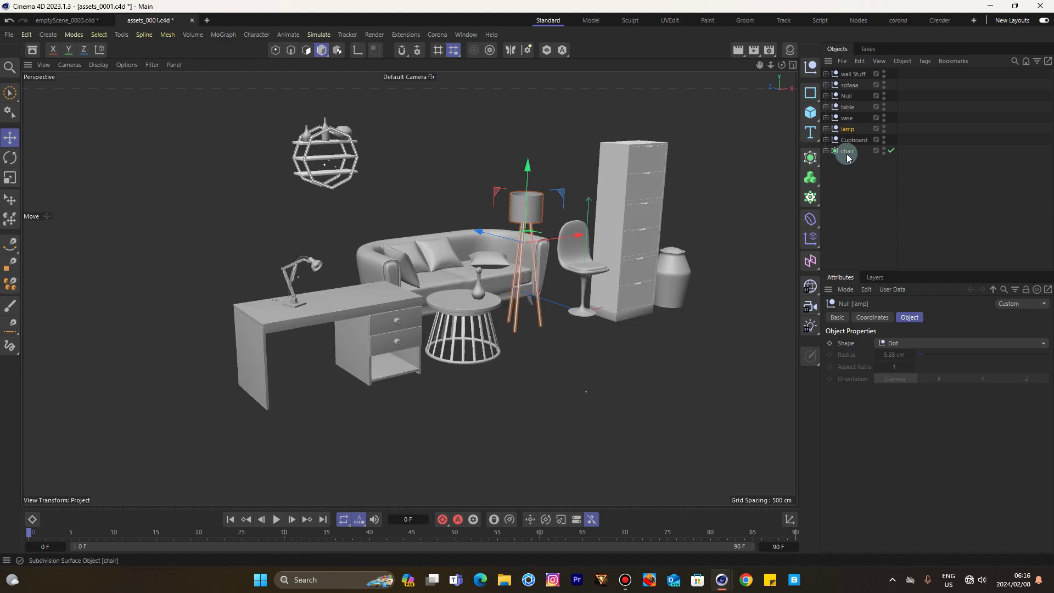
- Copy the round coffee table with its vase from assets_0001 into the room scene
left_click(847, 107)
left_click(859, 61)
key("Escape")
left_click(47, 20)
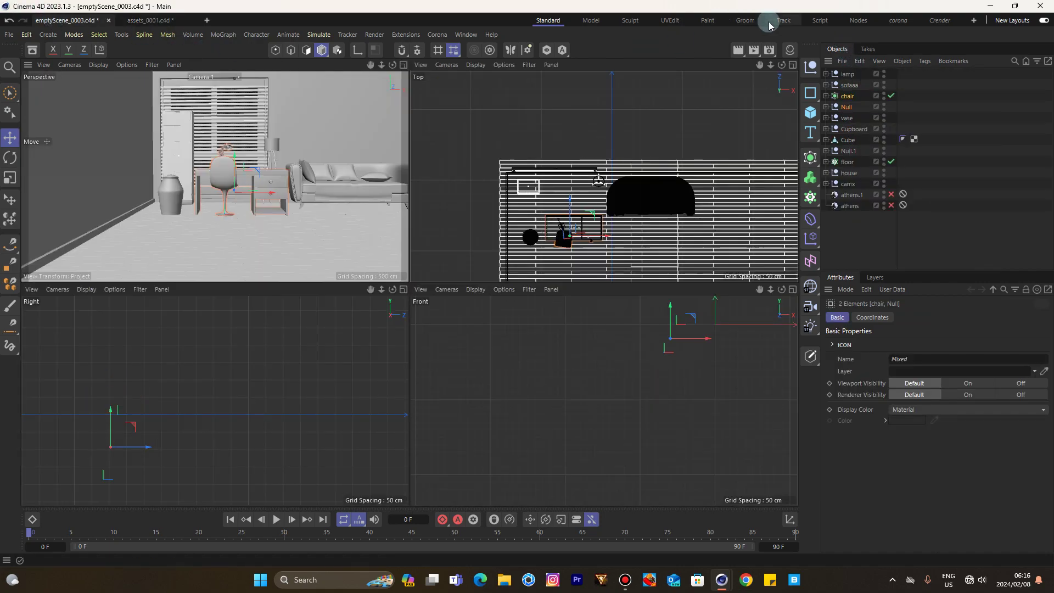
left_click(860, 62)
left_click(876, 120)
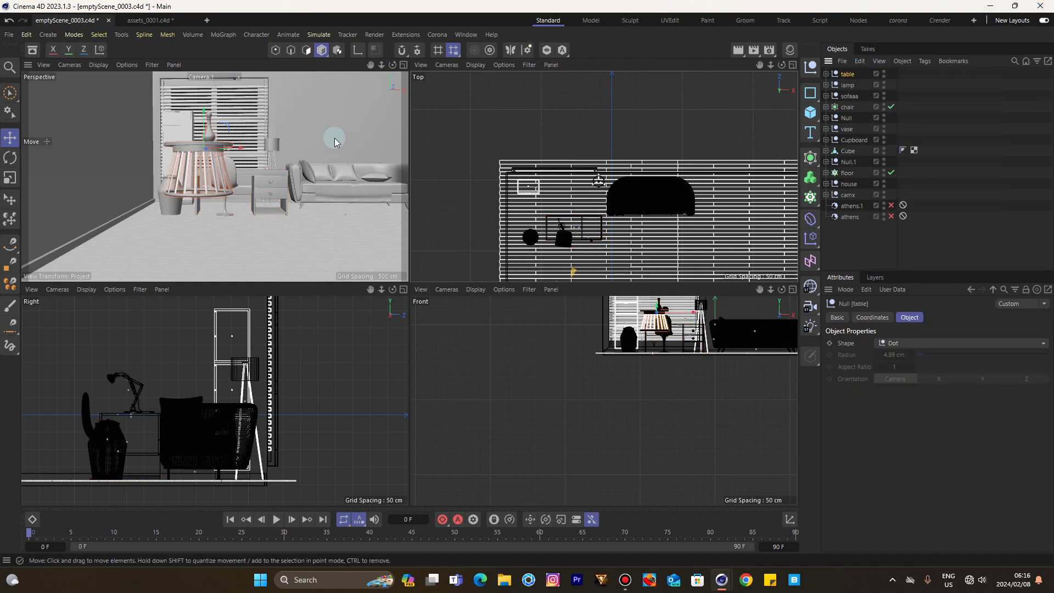
- Place the coffee table on the floor in front of the sofa
left_click_drag(770, 64, 766, 68)
scroll(622, 200, "up", 3)
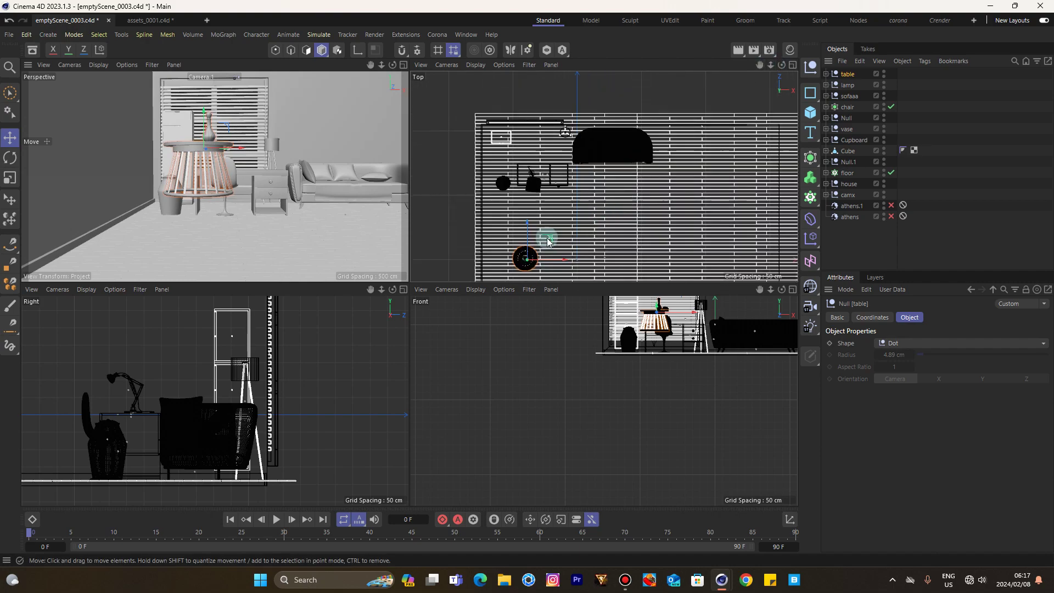
left_click_drag(548, 239, 625, 156)
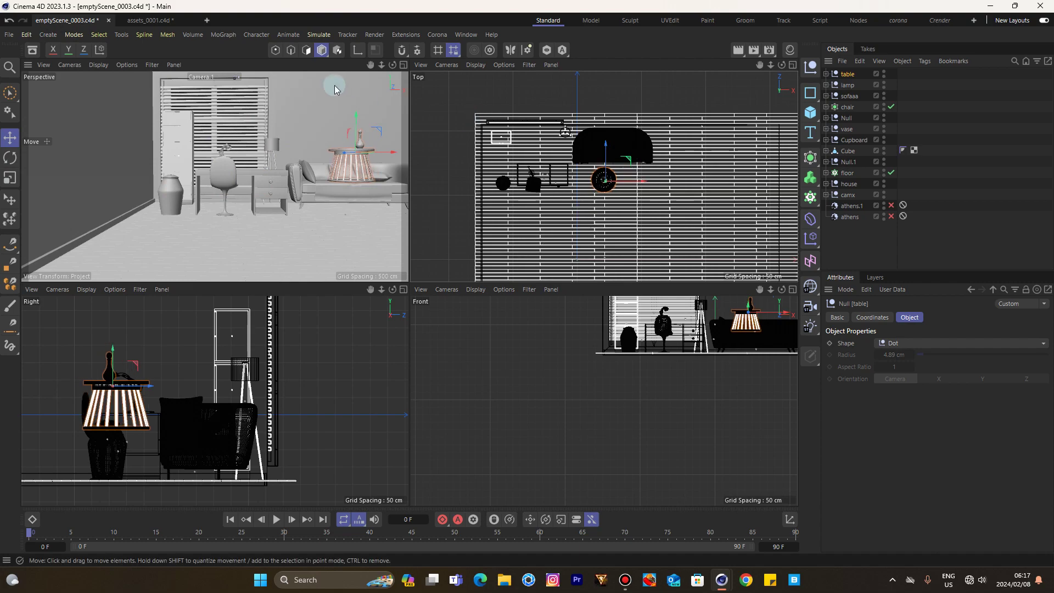
left_click(404, 65)
left_click_drag(701, 158, 705, 235)
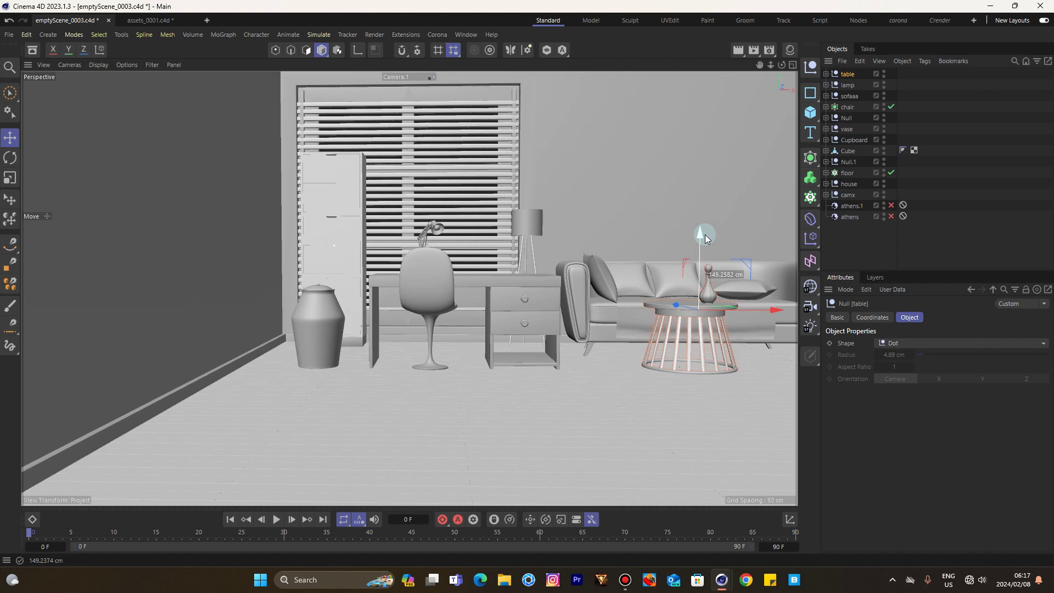
left_click_drag(705, 234, 704, 234)
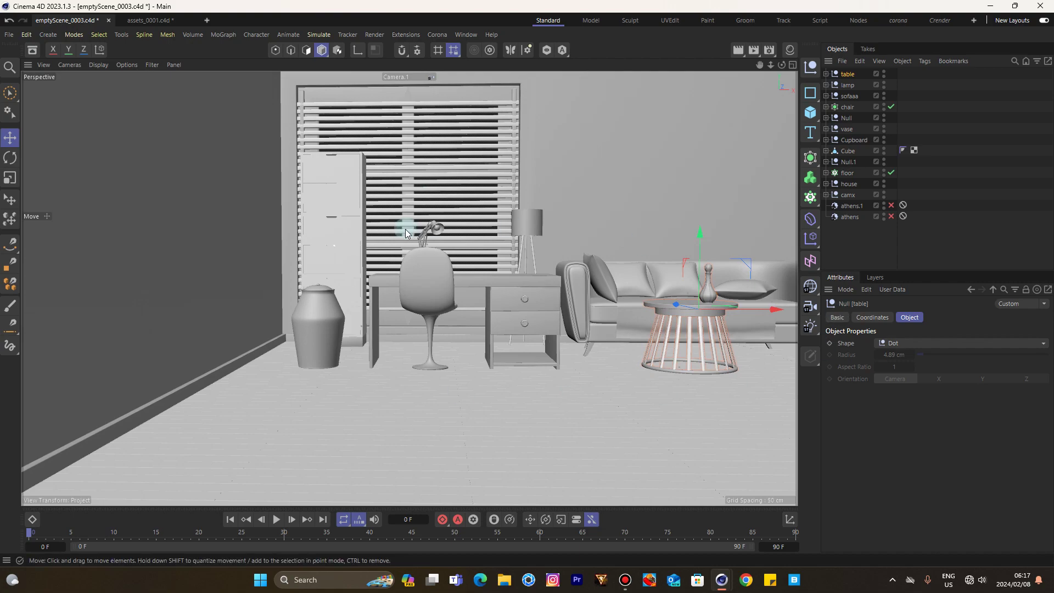
left_click_drag(776, 314, 737, 317)
left_click(933, 248)
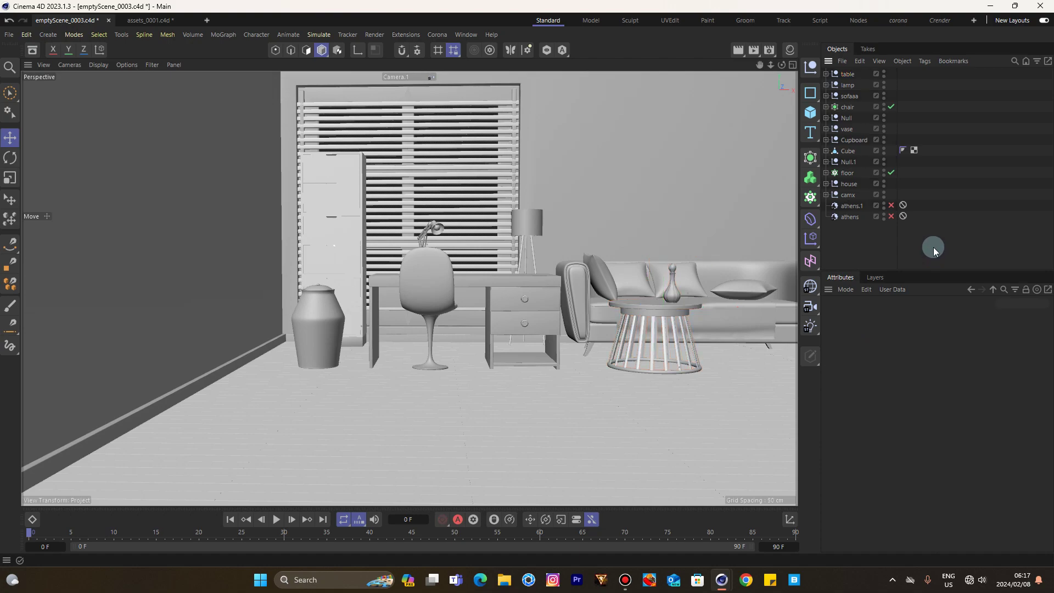
- Copy the wall Stuff shelf from assets_0001 into emptyScene_0003
left_click(149, 21)
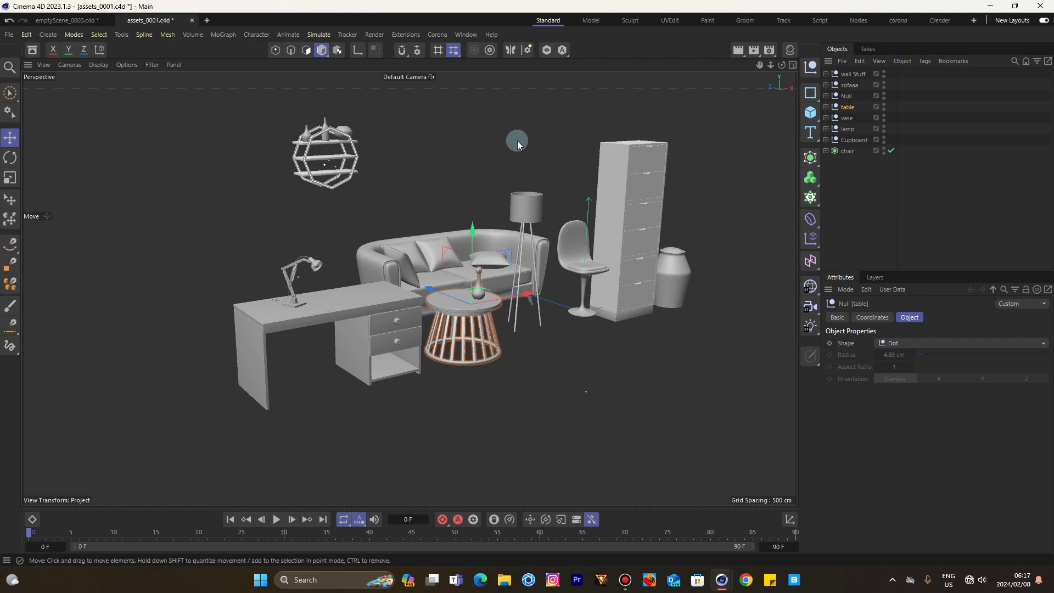
left_click(722, 97)
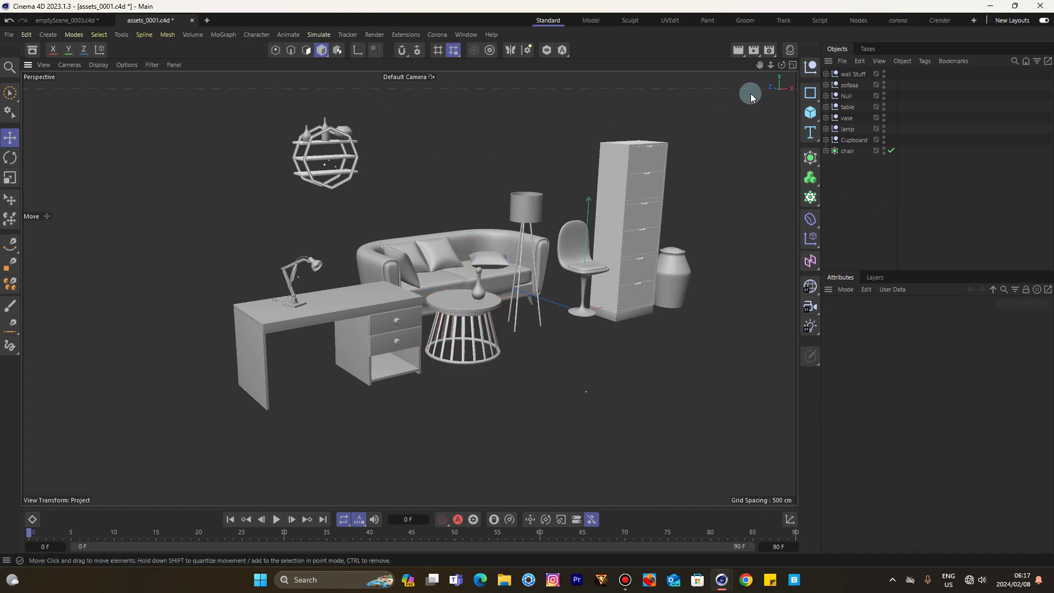
left_click(845, 76)
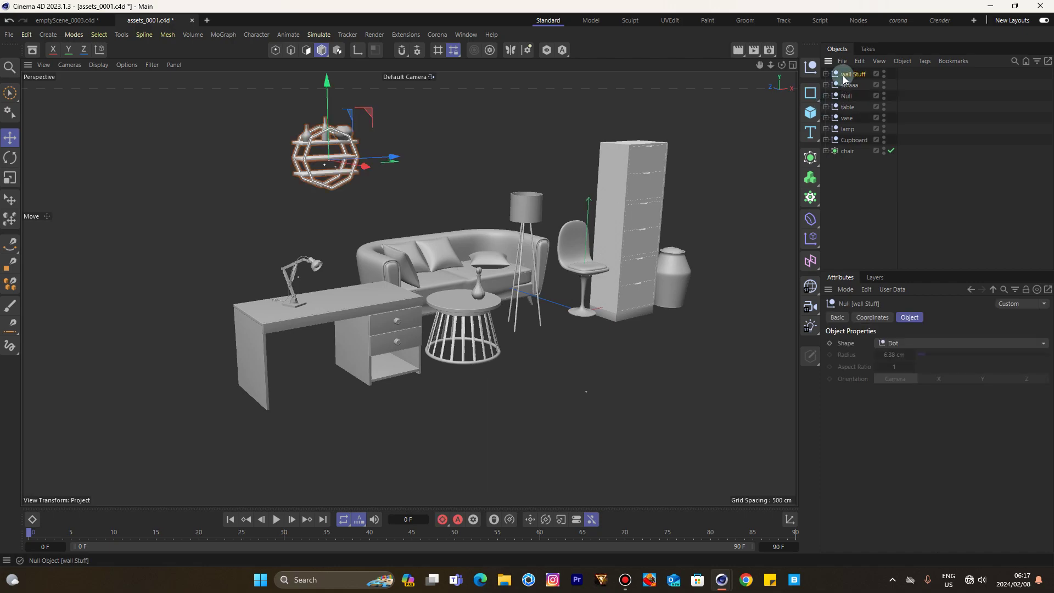
left_click(860, 61)
left_click(873, 108)
left_click(61, 23)
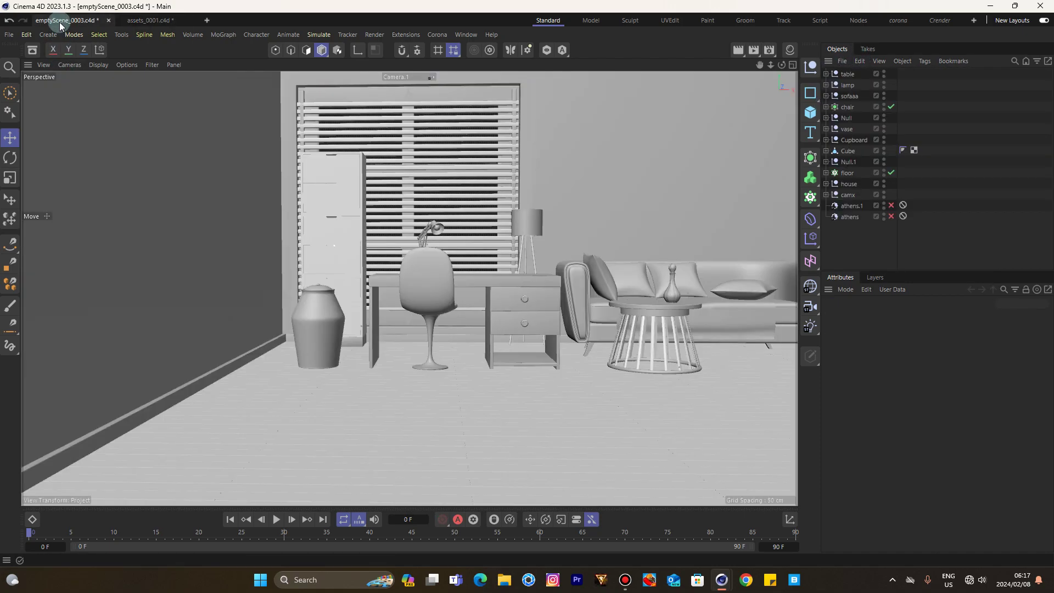
left_click(859, 61)
left_click(878, 122)
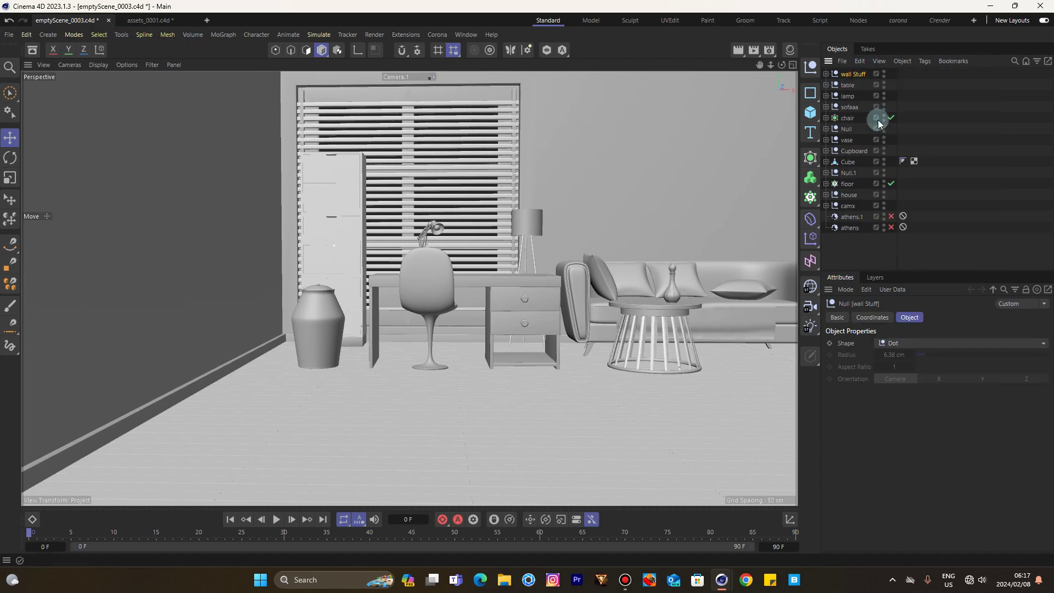
- Move the wall Stuff shelf back against the room's back wall in the Top view
left_click(792, 65)
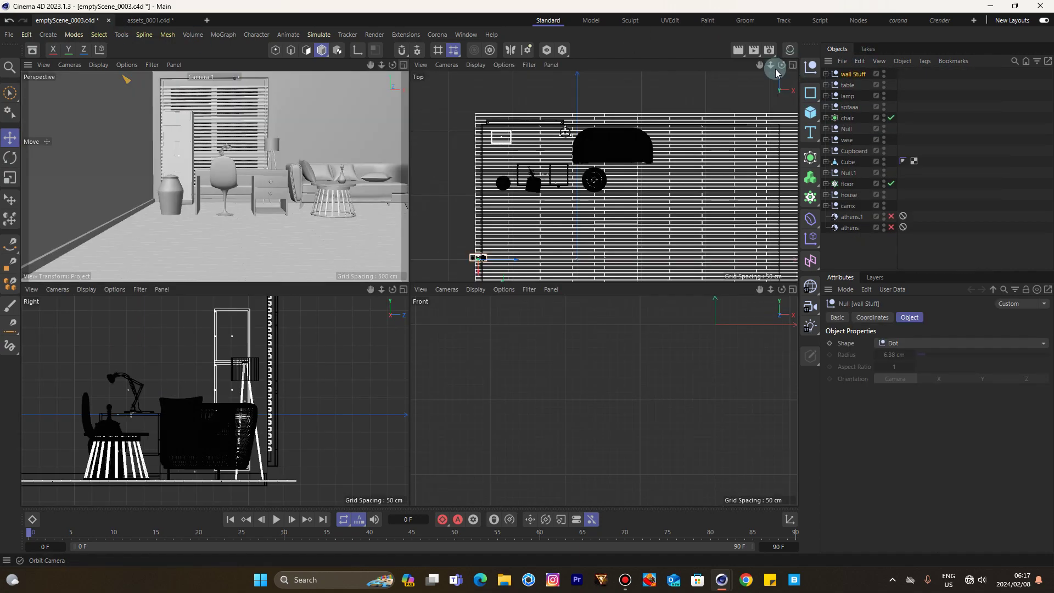
mouse_move(771, 65)
left_mouse_down()
mouse_move(719, 65)
mouse_move(771, 65)
left_mouse_up()
left_click_drag(571, 231, 603, 163)
scroll(604, 159, "up", 6)
scroll(604, 154, "up", 3)
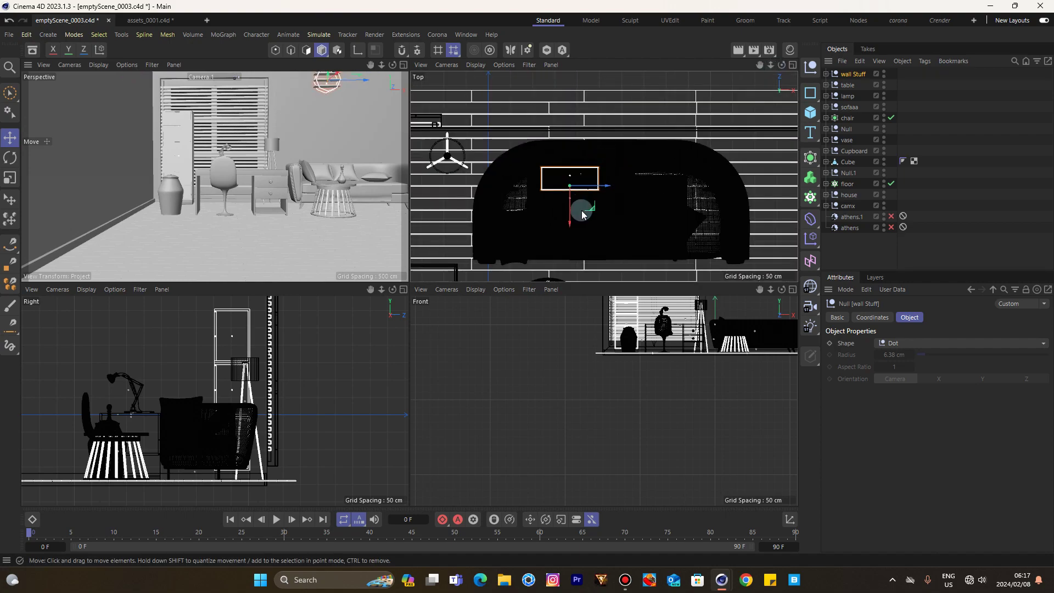
left_click_drag(595, 204, 627, 177)
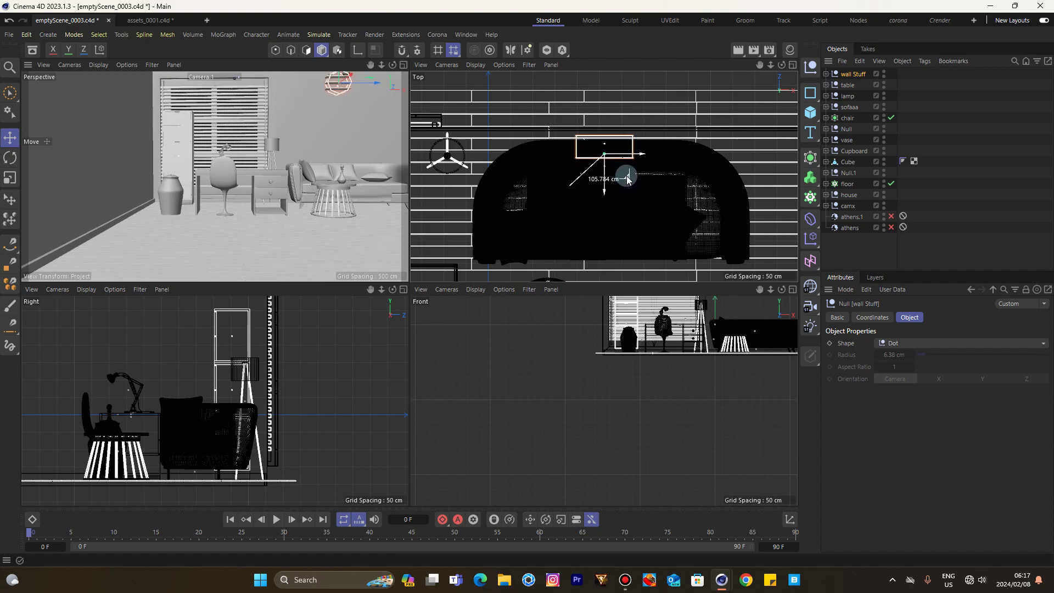
left_click_drag(628, 174, 628, 166)
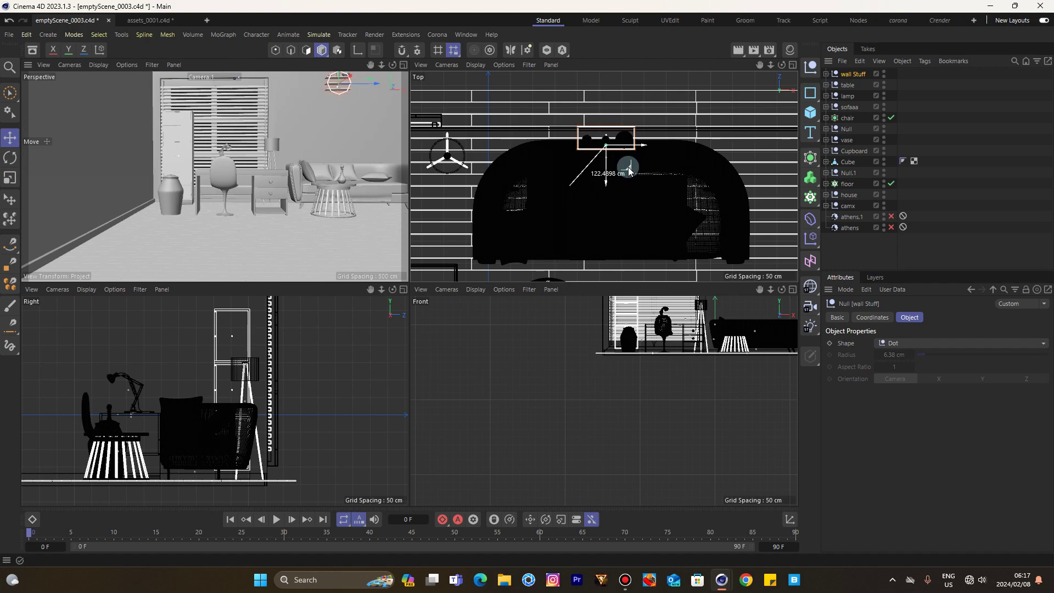
- Lower the shelf on the wall above the sofa and fine-tune its position
left_click(402, 65)
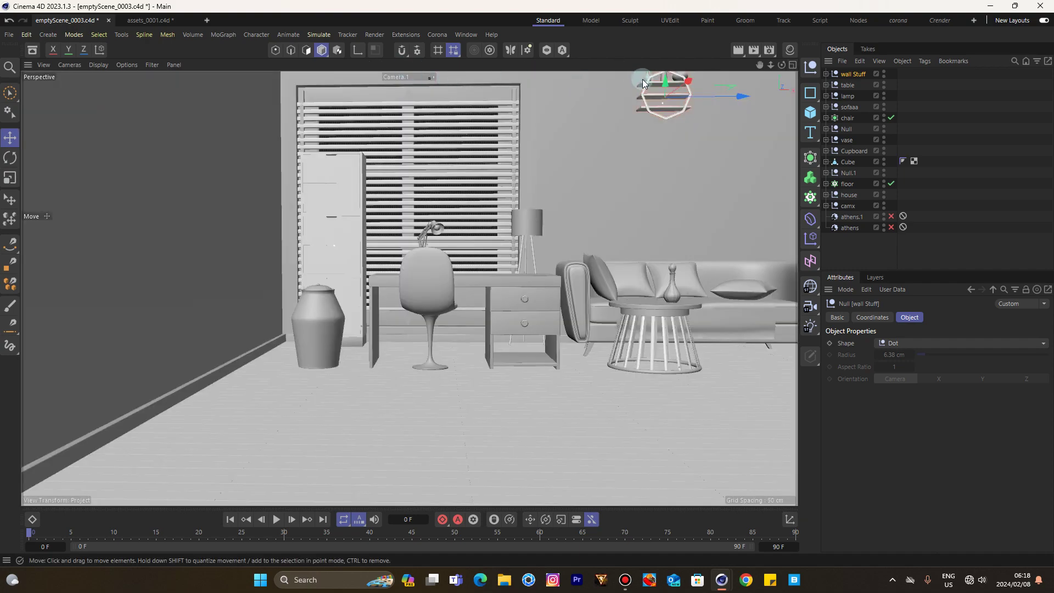
left_click_drag(664, 78, 671, 152)
left_click(792, 65)
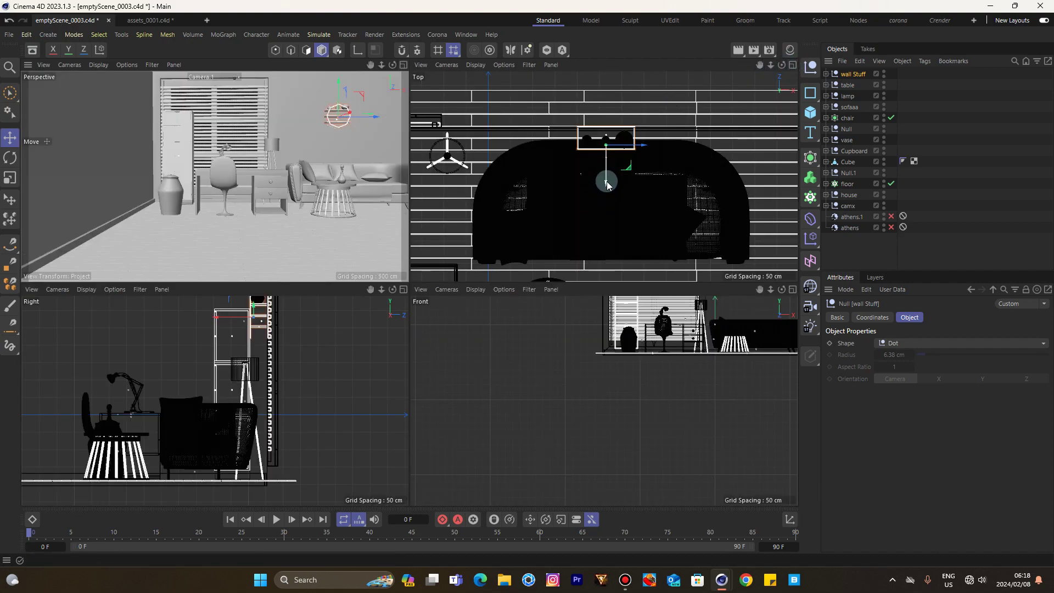
left_click_drag(607, 186, 608, 189)
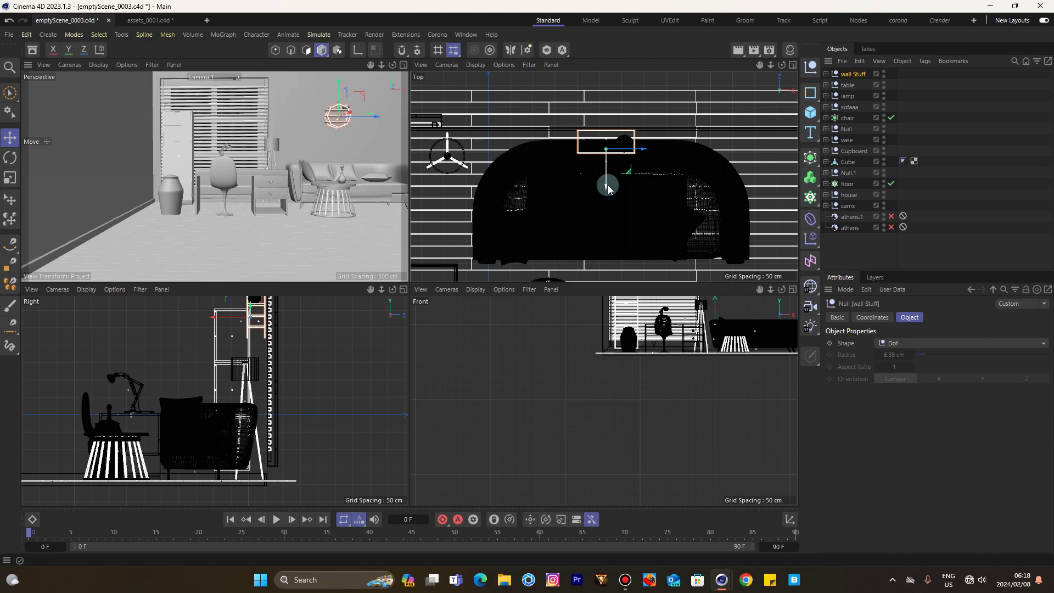
left_click_drag(608, 189, 606, 188)
left_click(403, 65)
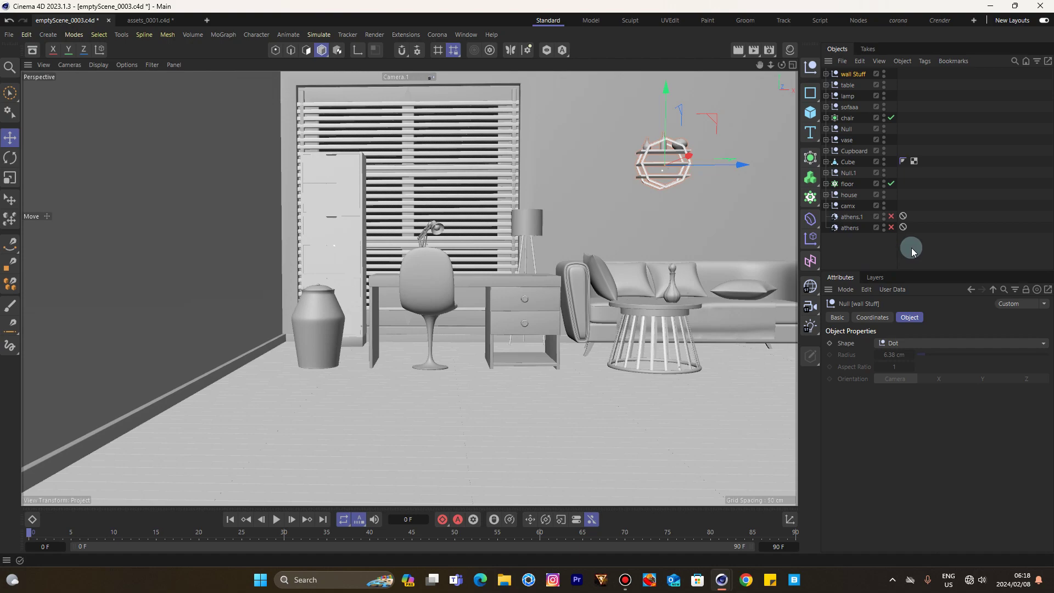
- Enable the athens.1 Physical Sky, view its Time and Location settings, and reopen Render Settings
left_click(910, 249)
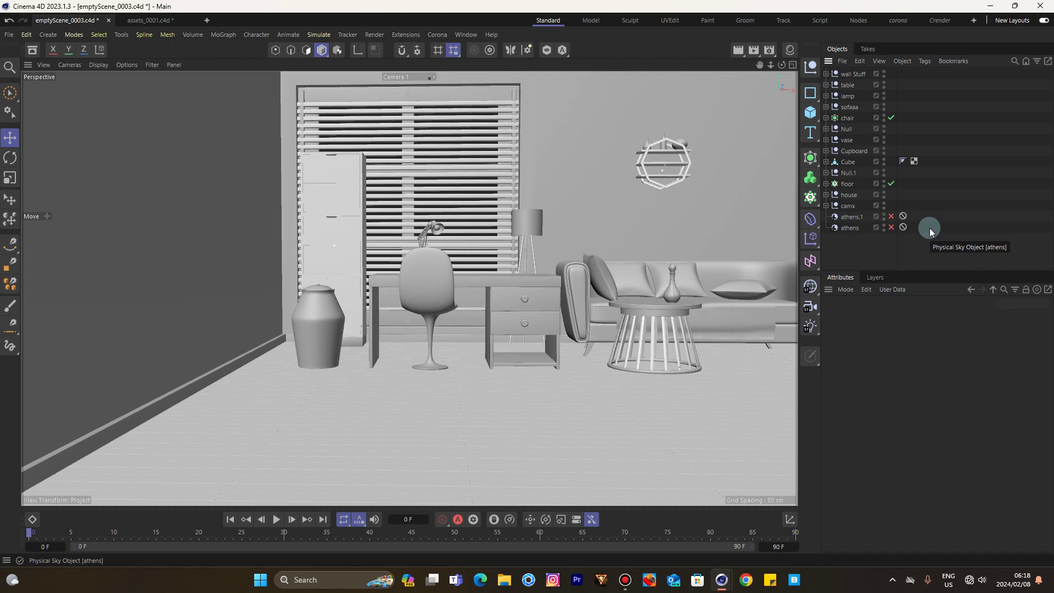
left_click(852, 218)
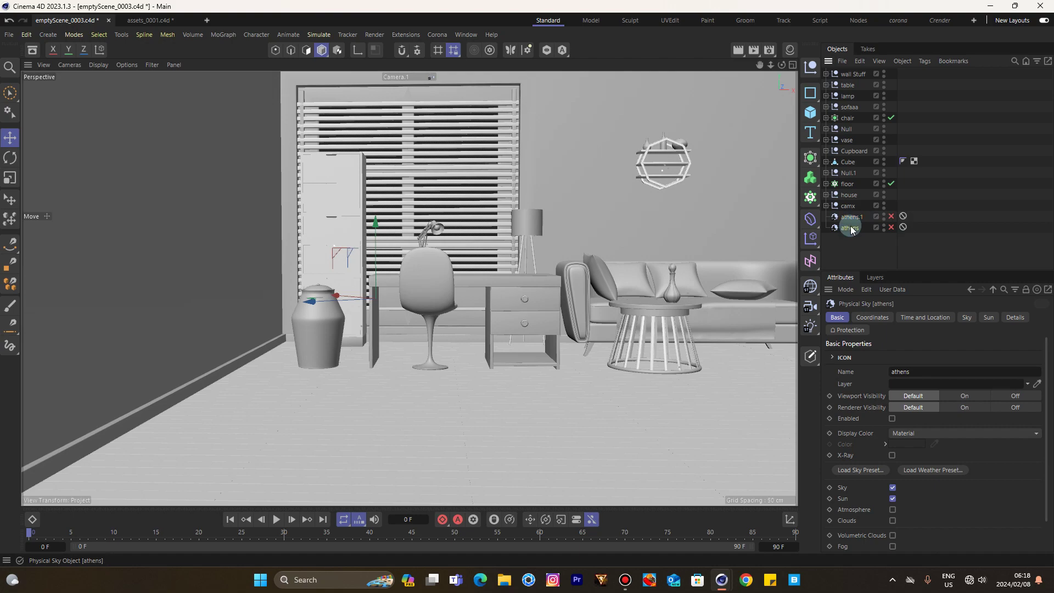
left_click(851, 216)
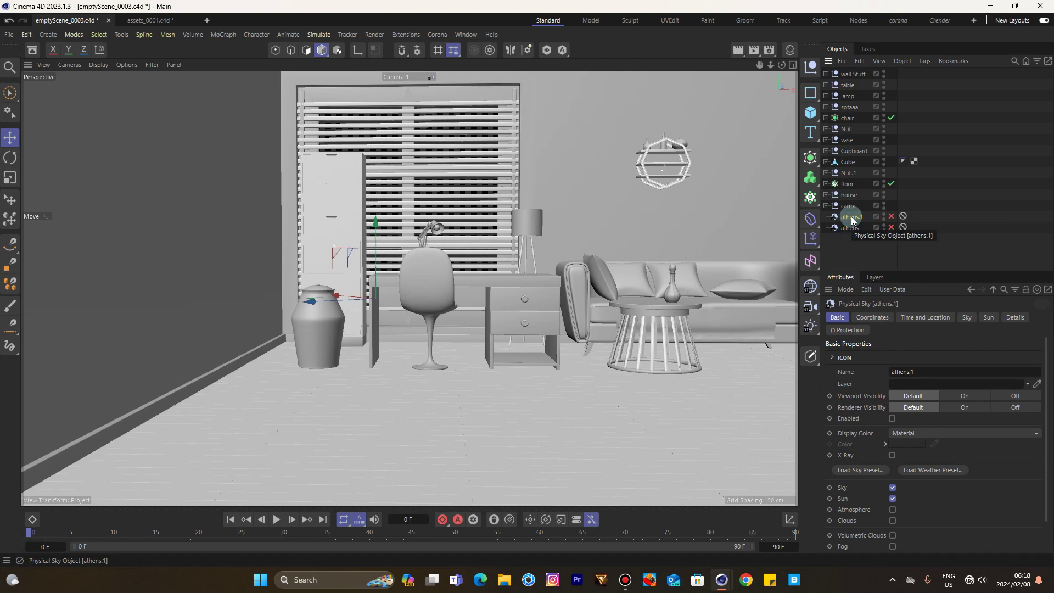
left_click(891, 216)
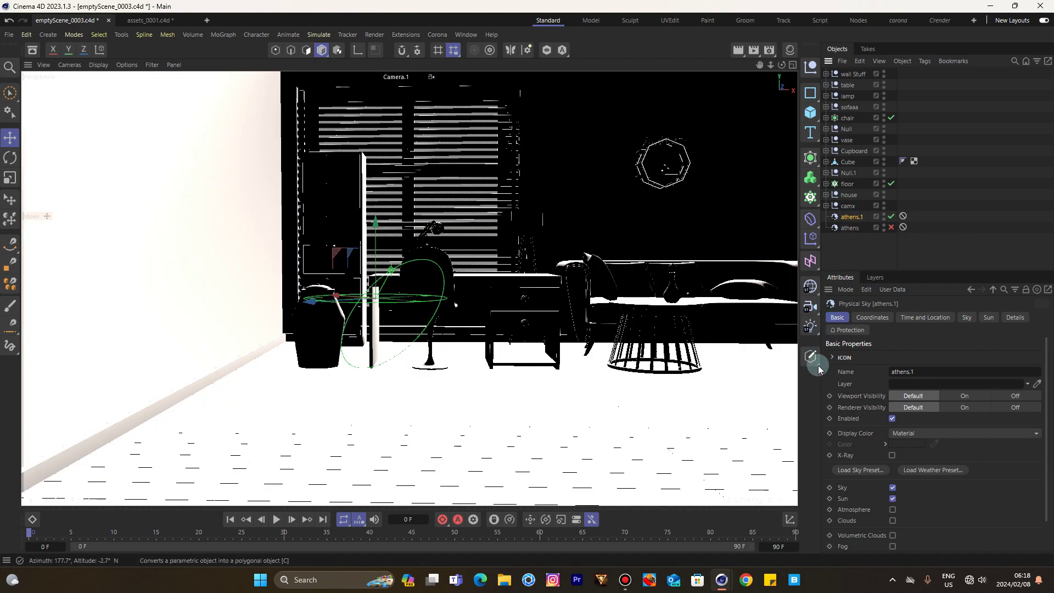
left_click(815, 330)
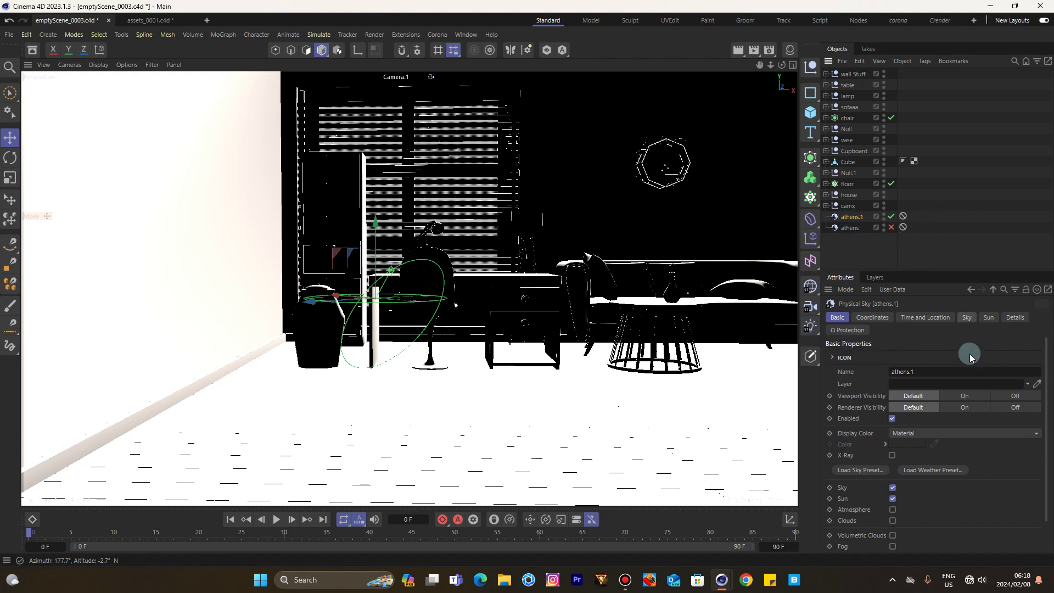
left_click(924, 317)
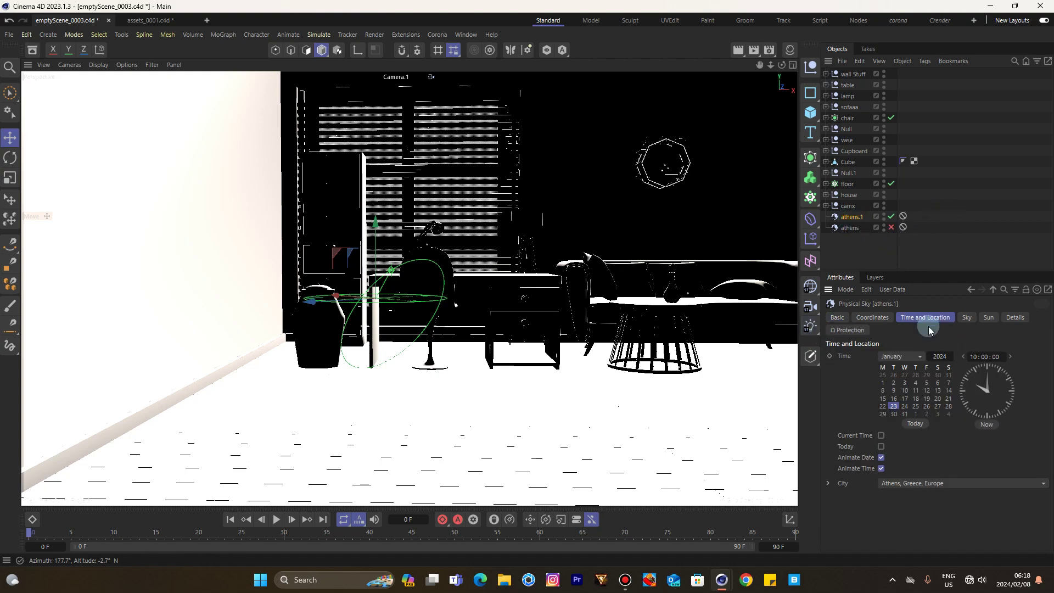
left_click(770, 51)
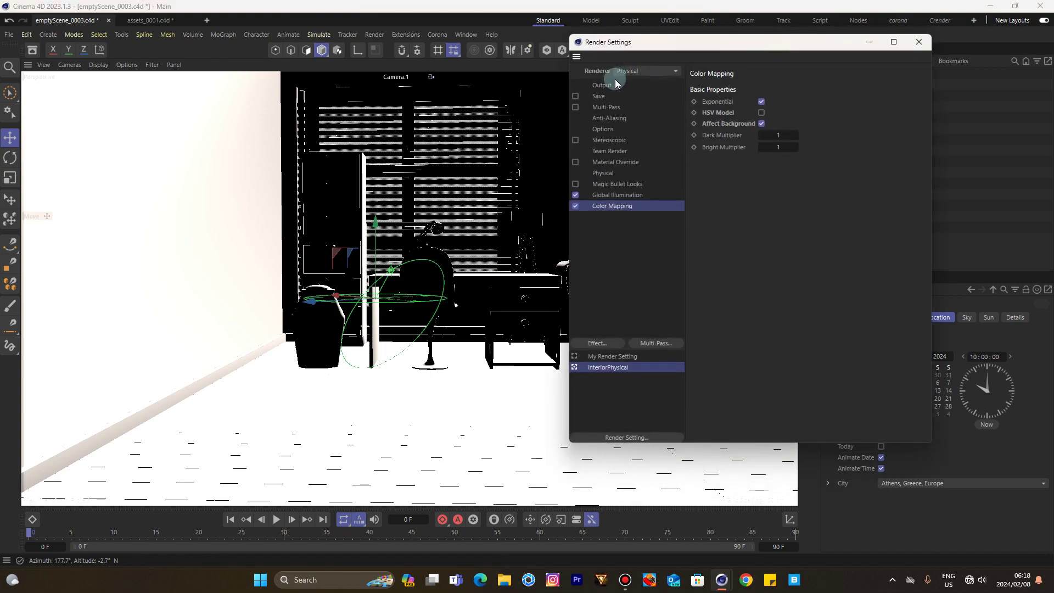
- Apply the Film/Video UHD 4K 29.97 output preset (3840×2160) and minimize Render Settings
left_click(600, 96)
left_click(601, 86)
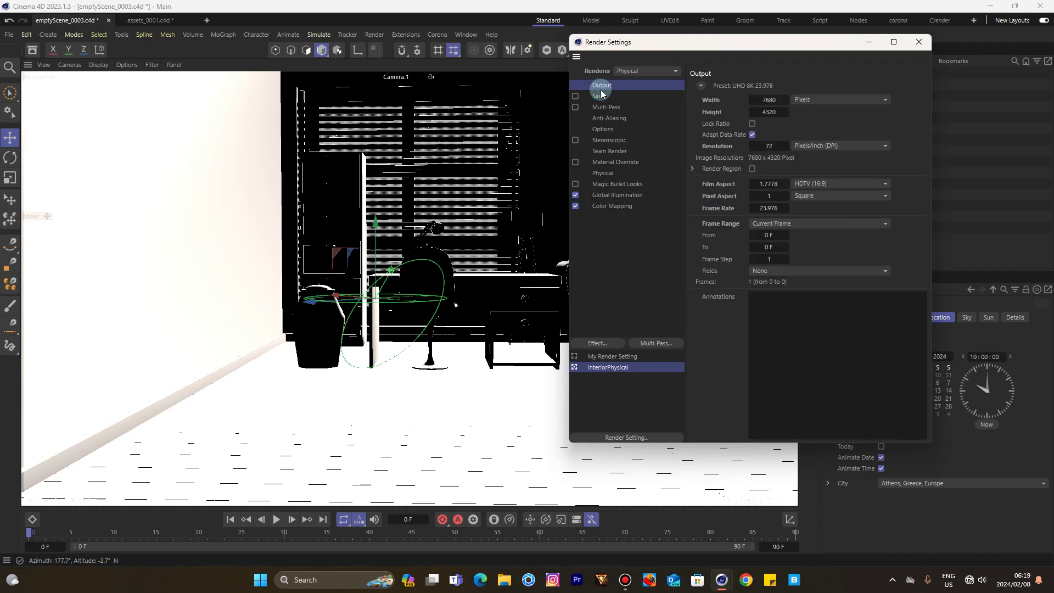
left_click(705, 87)
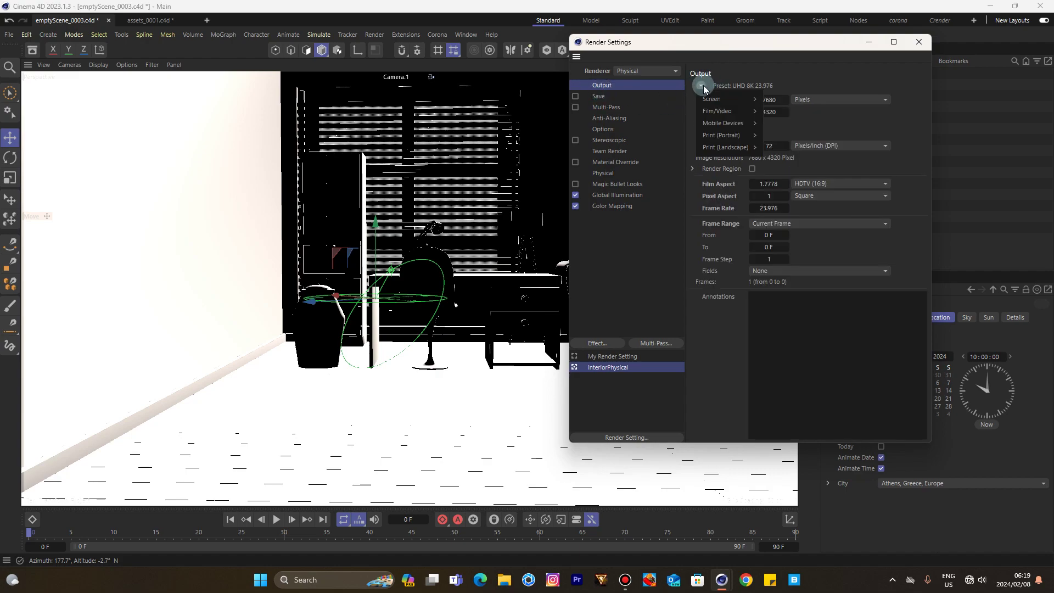
mouse_move(714, 112)
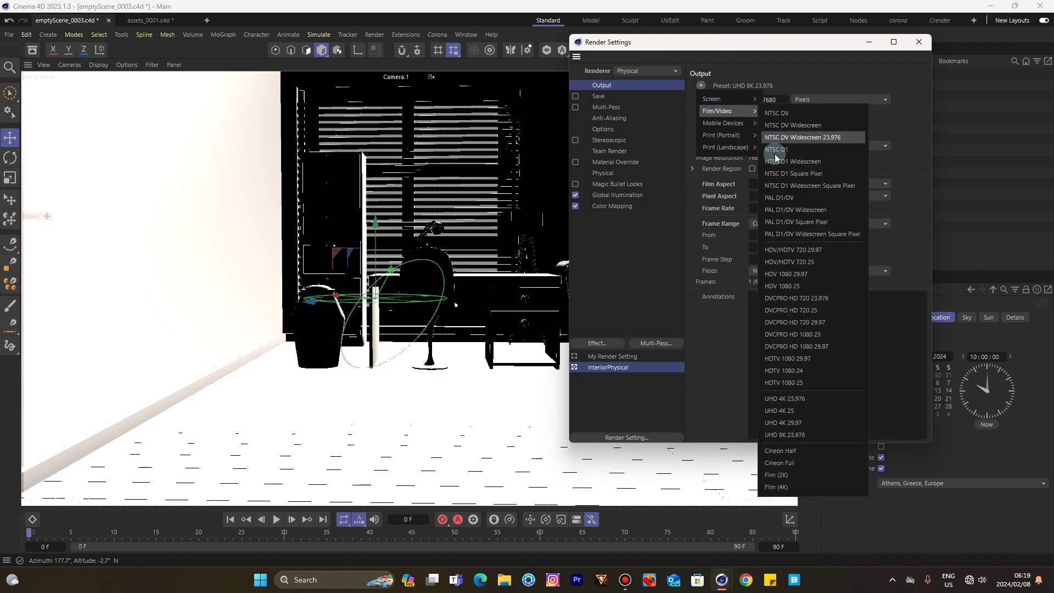
left_click(784, 422)
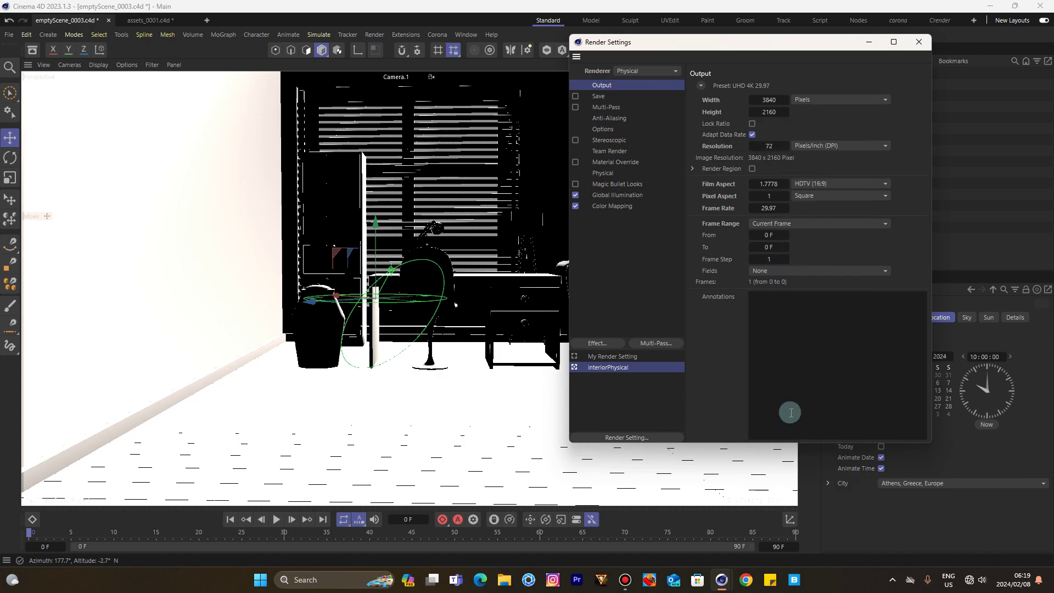
left_click(868, 42)
- Orbit the assets_0001 furniture through its Default Camera, then return to emptyScene_0003.c4d
left_click(151, 20)
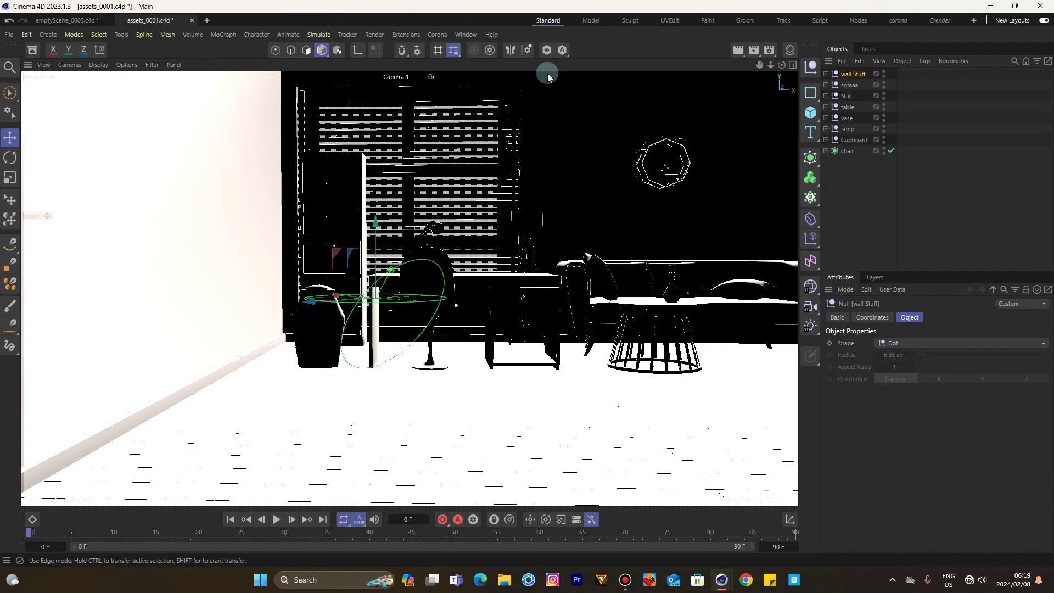
left_click(774, 88)
left_click(733, 94)
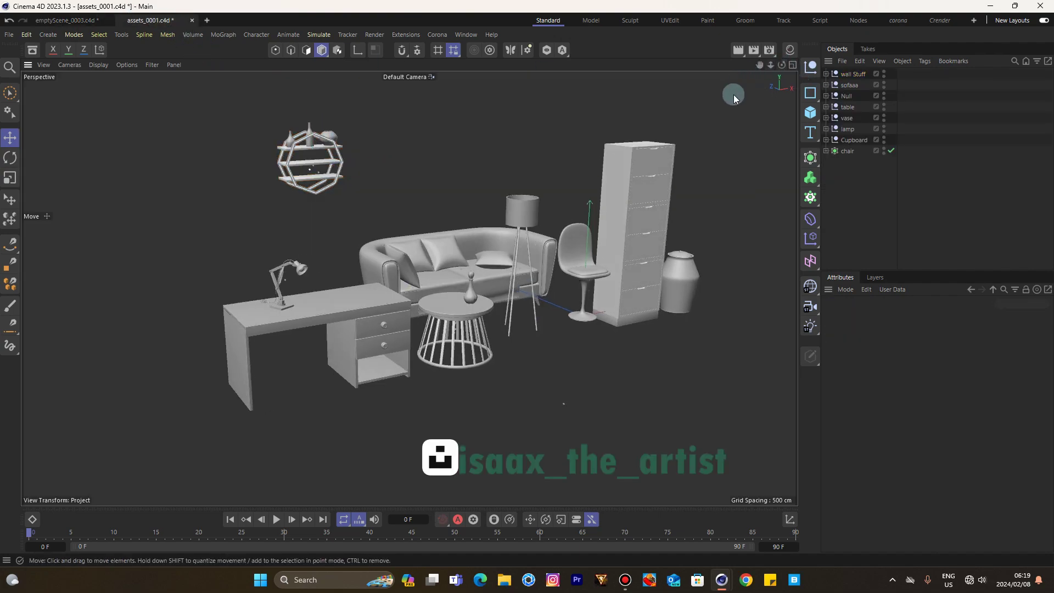
left_click_drag(781, 65, 434, 208)
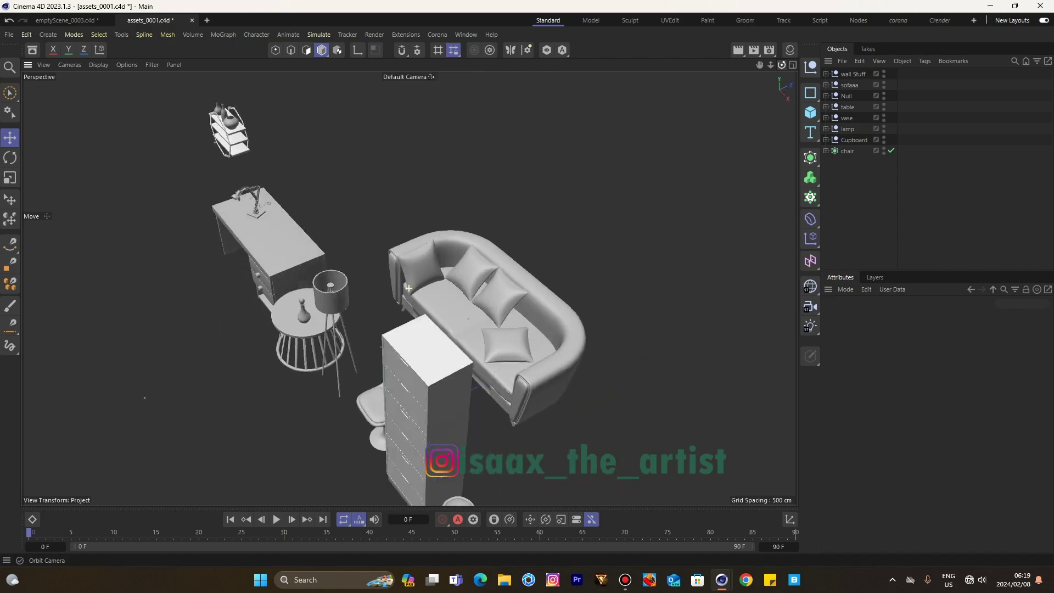
left_click_drag(409, 288, 399, 236, "alt")
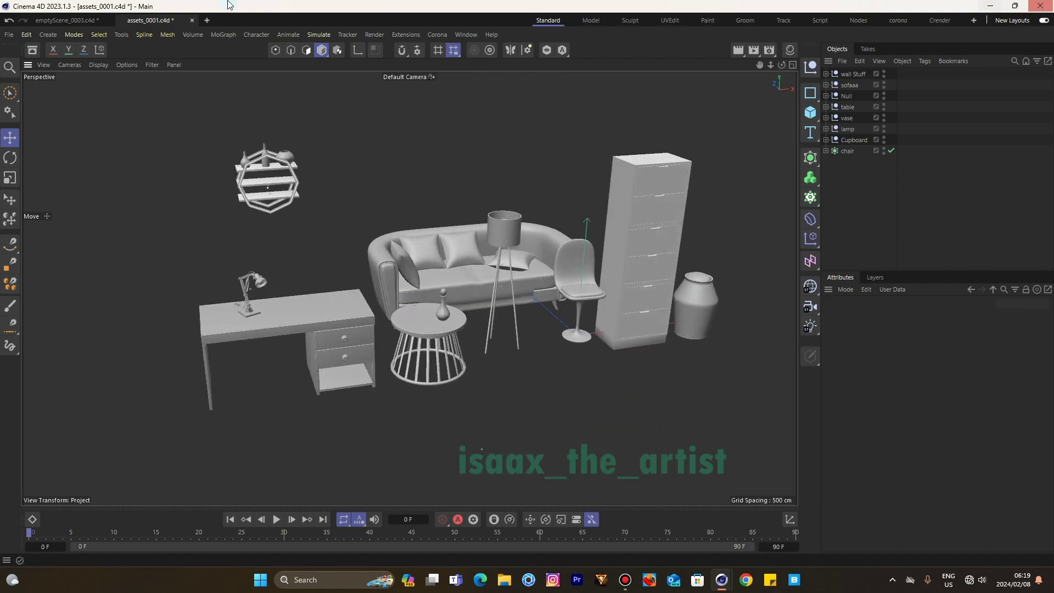
left_click(64, 20)
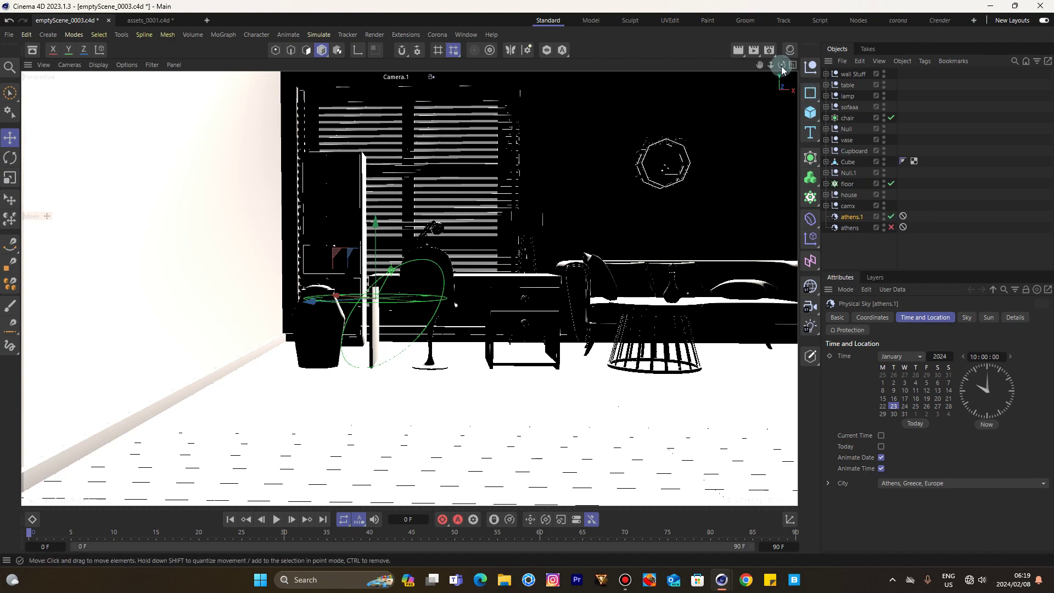
- Render the room at 3840×2160 in a maximized Picture Viewer zoomed out to about 40%
left_click_drag(754, 50, 786, 70)
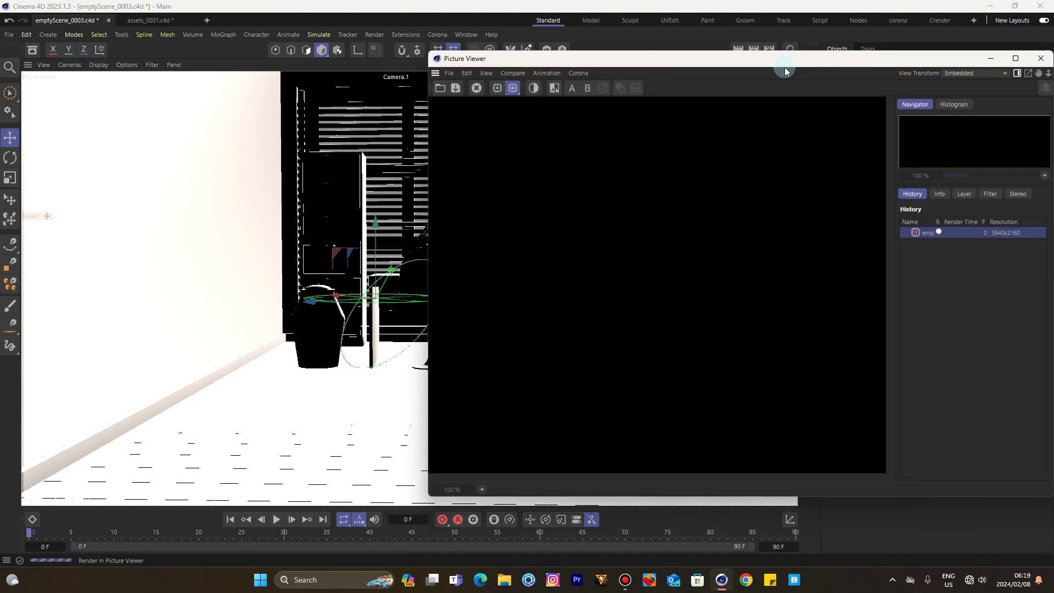
left_click(1015, 58)
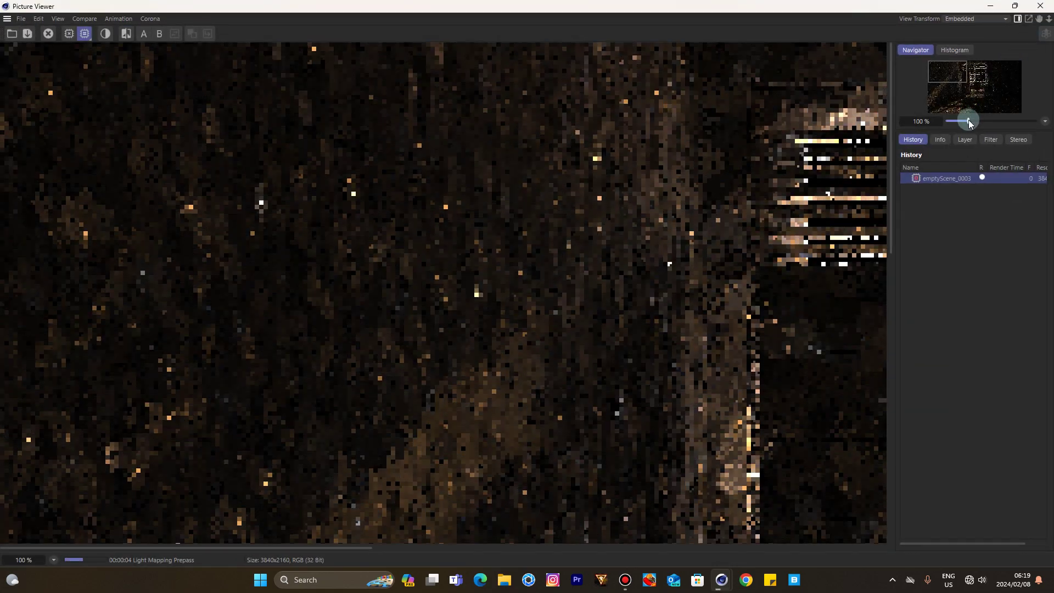
left_click_drag(968, 120, 960, 125)
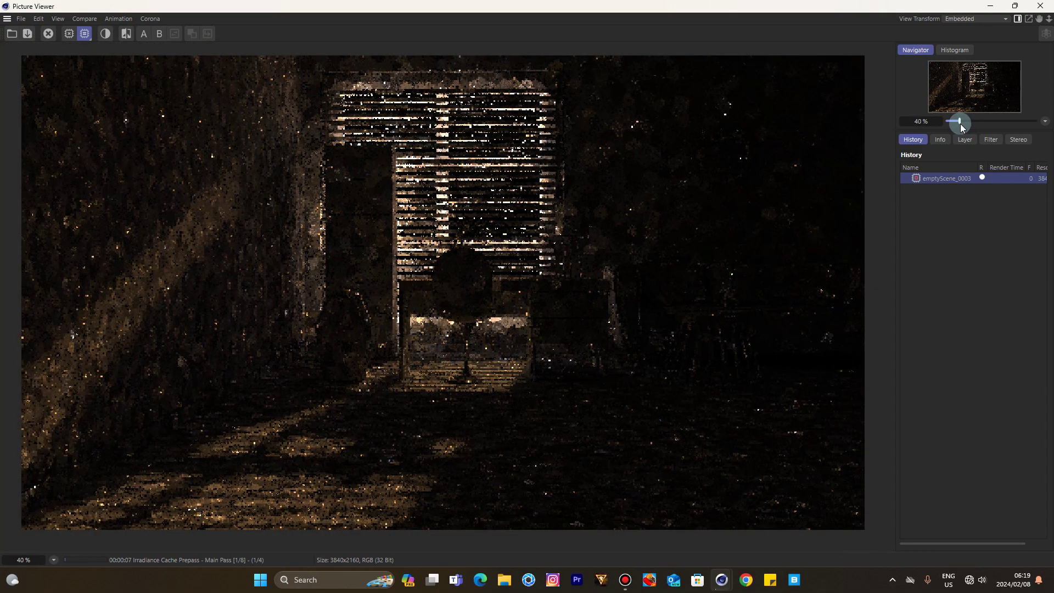